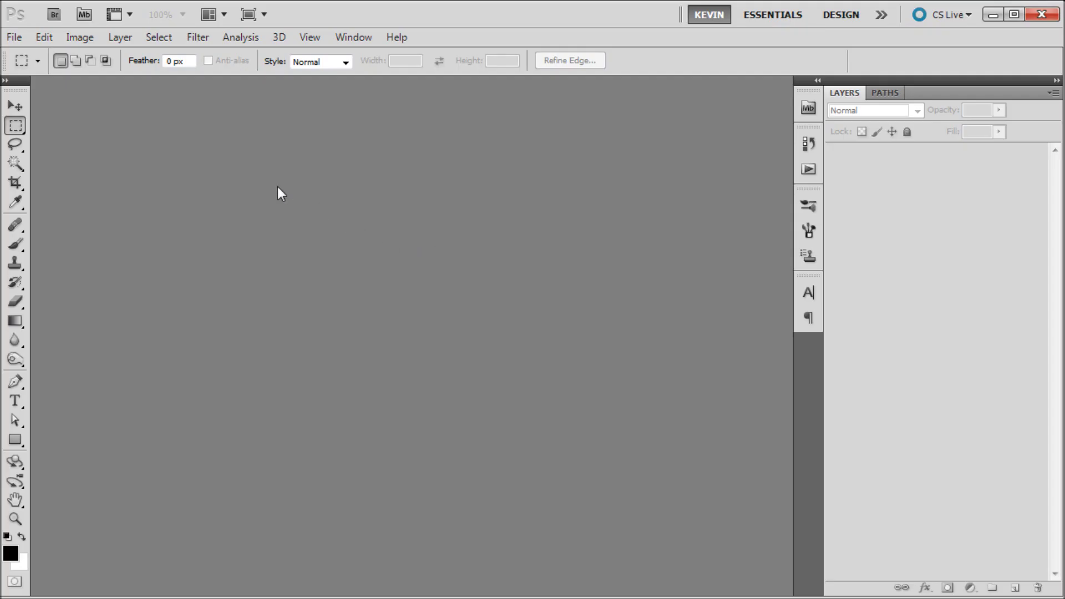
Step: Create a new white 800 x 300 pixel document
click(14, 37)
click(26, 81)
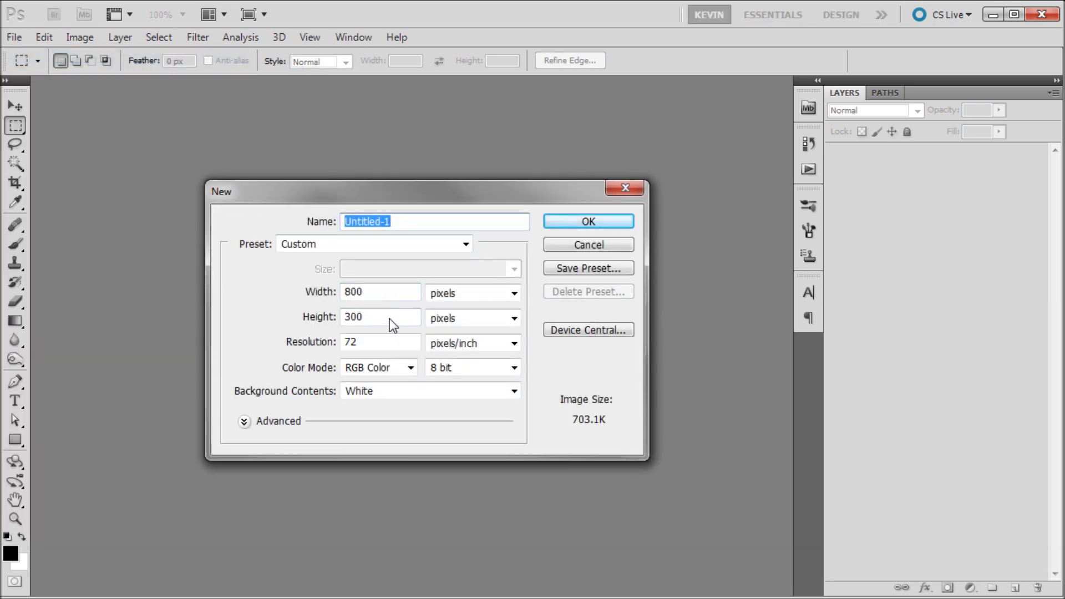
click(568, 223)
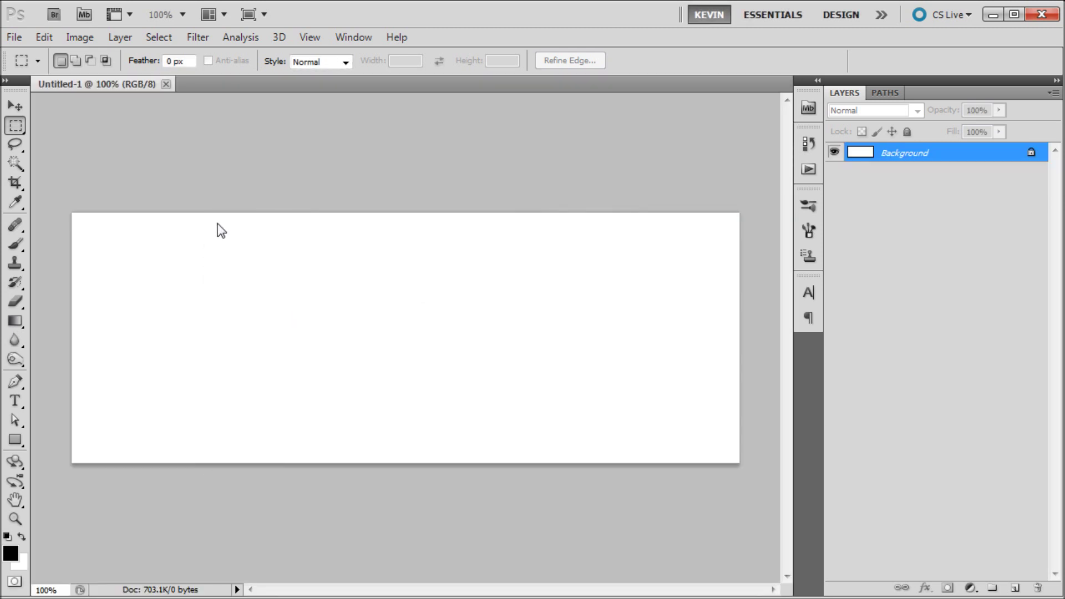
drag(85, 239, 788, 512)
click(393, 484)
Step: Type DISTRESSED in black Arial Black on the left side of the canvas
click(16, 402)
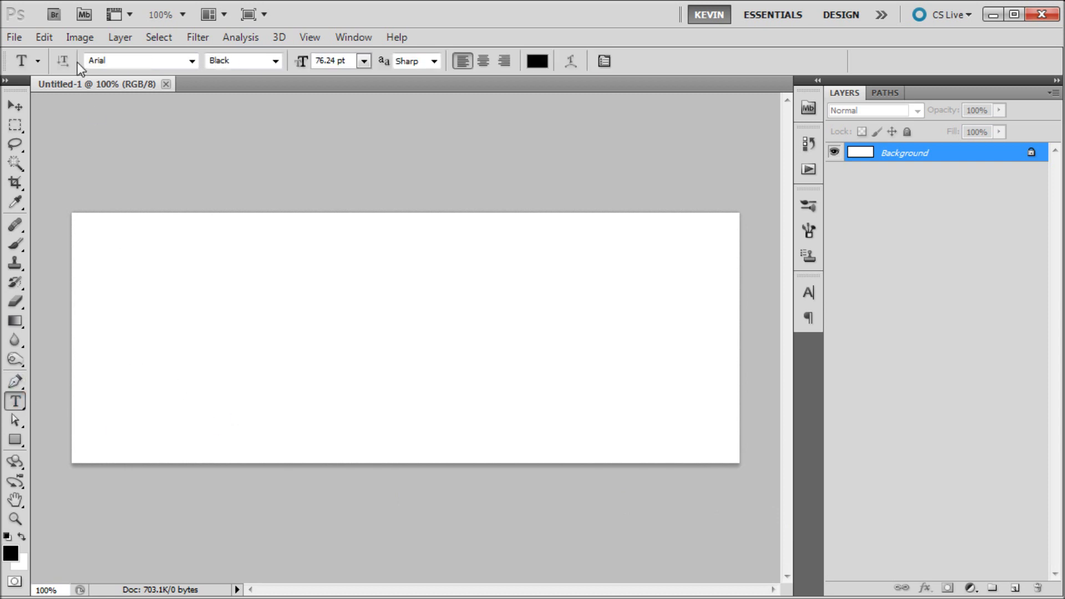
click(133, 355)
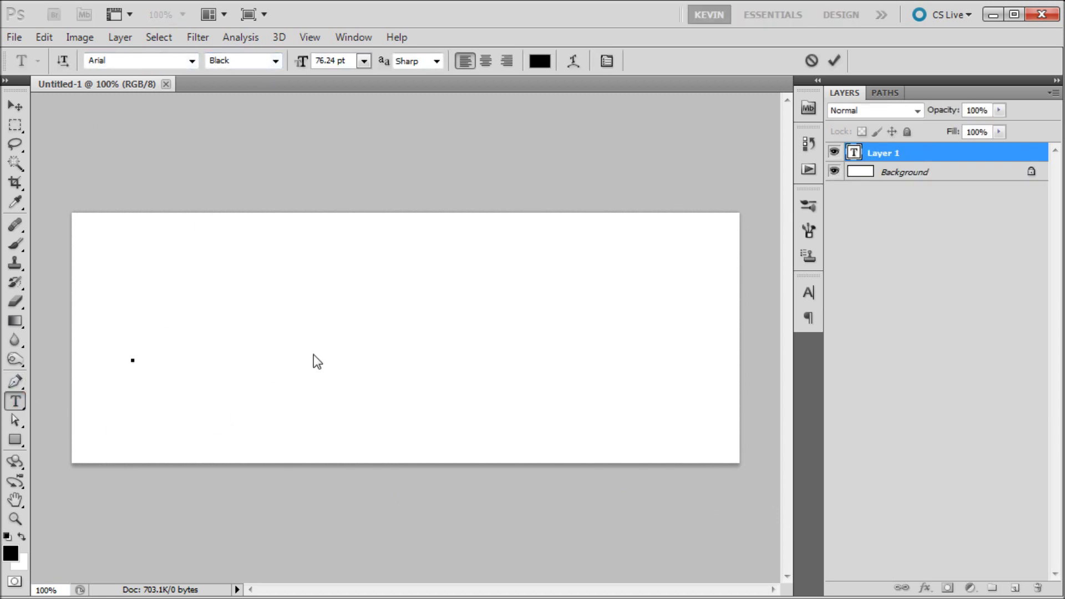
text(DI)
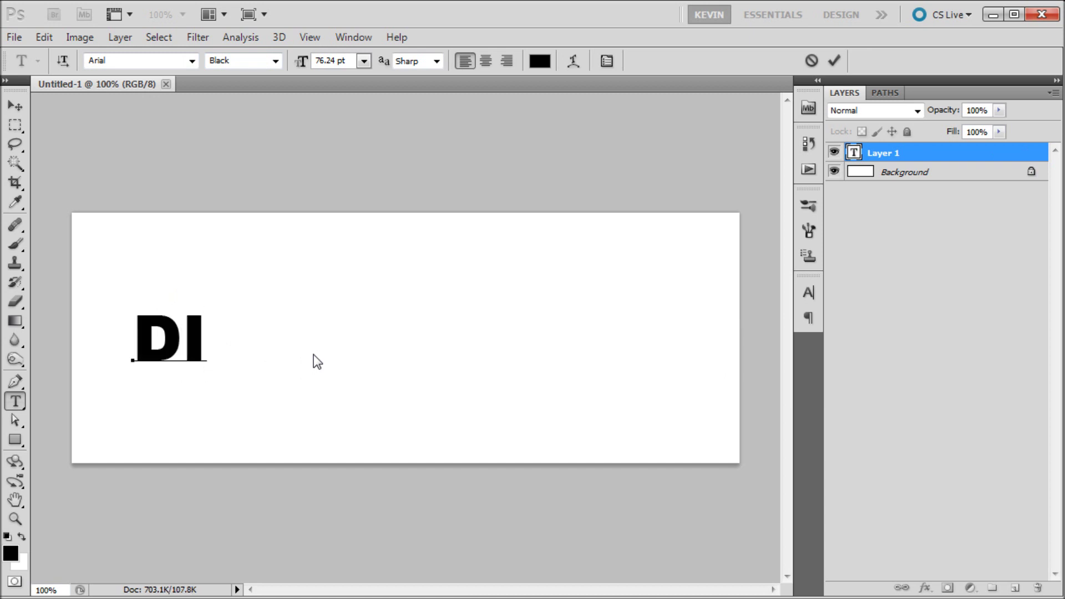
text(STRESSED)
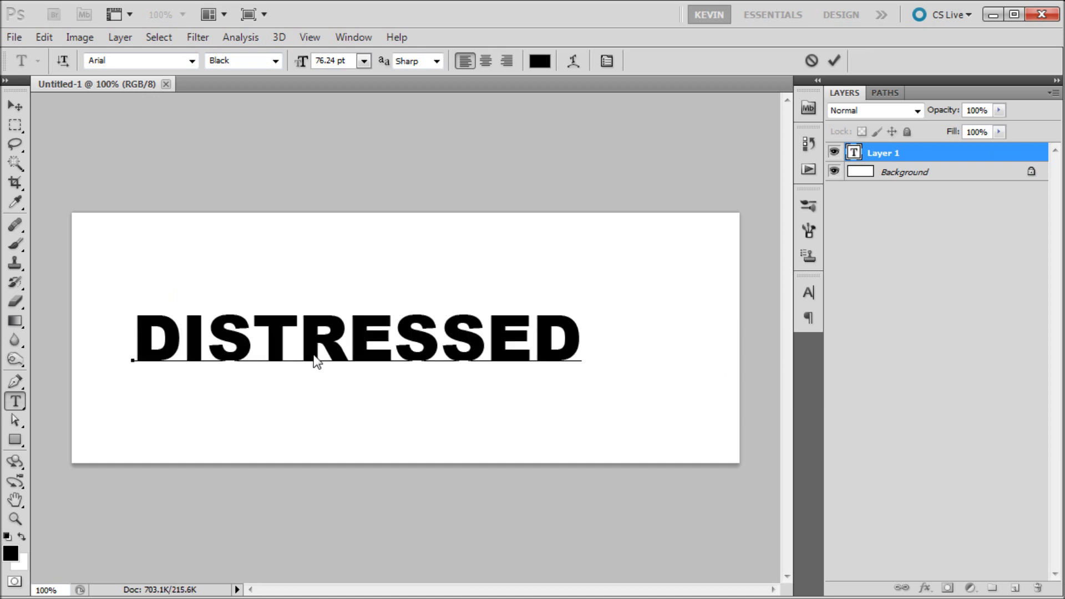
click(15, 106)
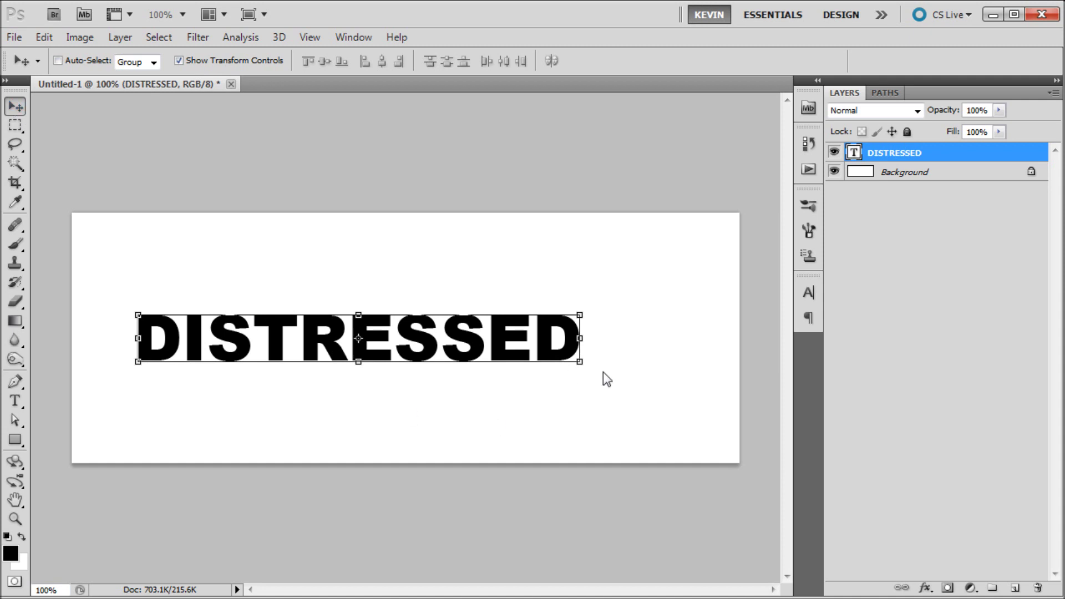
Step: Scale the DISTRESSED text up to span most of the canvas width and centre it
drag(580, 362, 653, 421)
drag(485, 354, 527, 351)
drag(706, 394, 717, 398)
drag(608, 339, 608, 344)
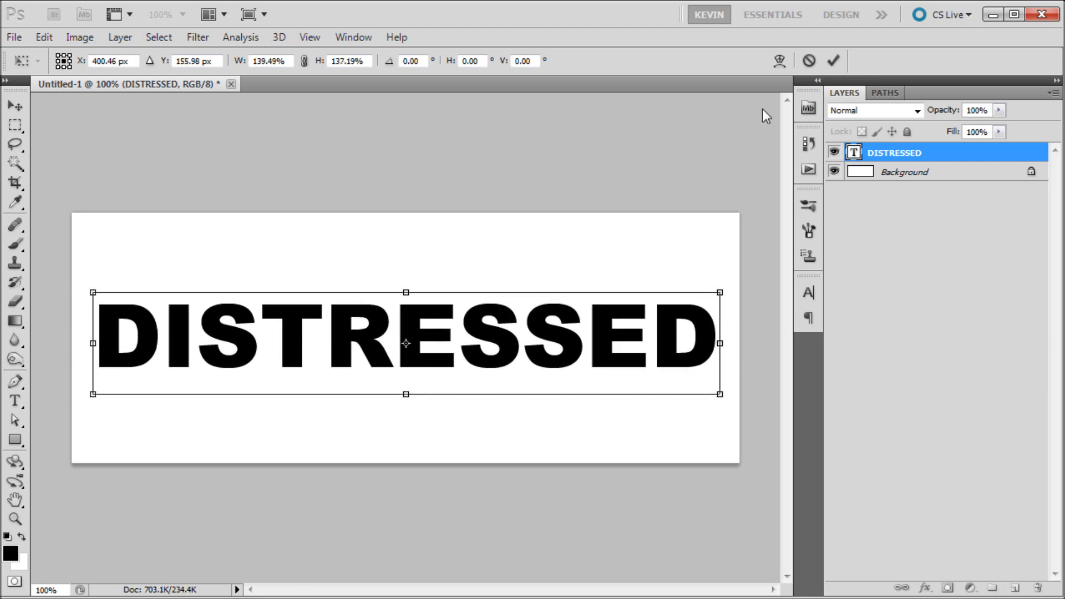
click(834, 61)
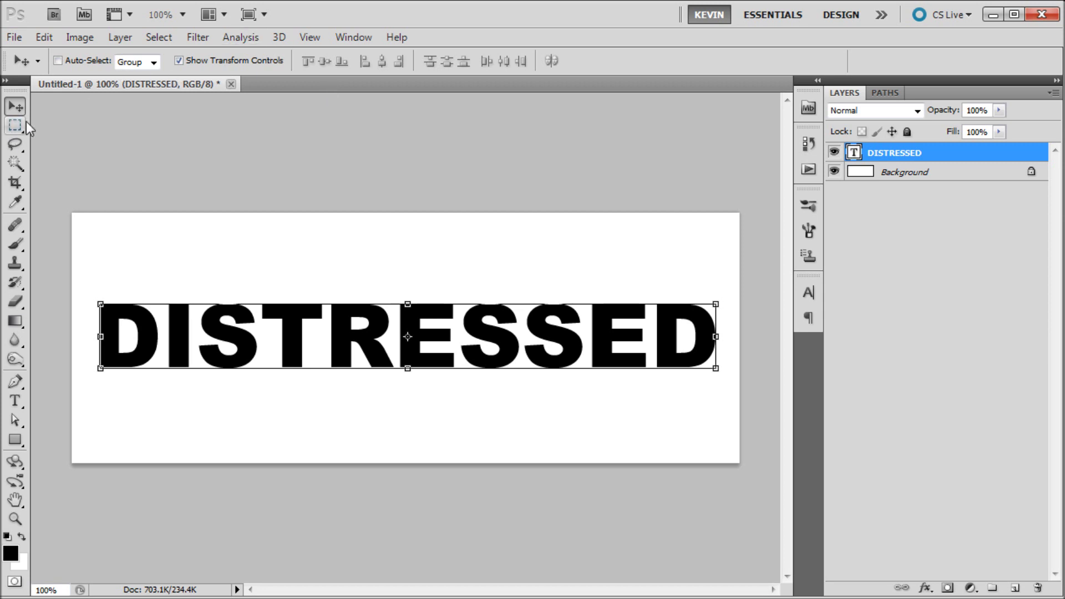
Step: Place the Grunge_03.jpg image into the document
click(19, 37)
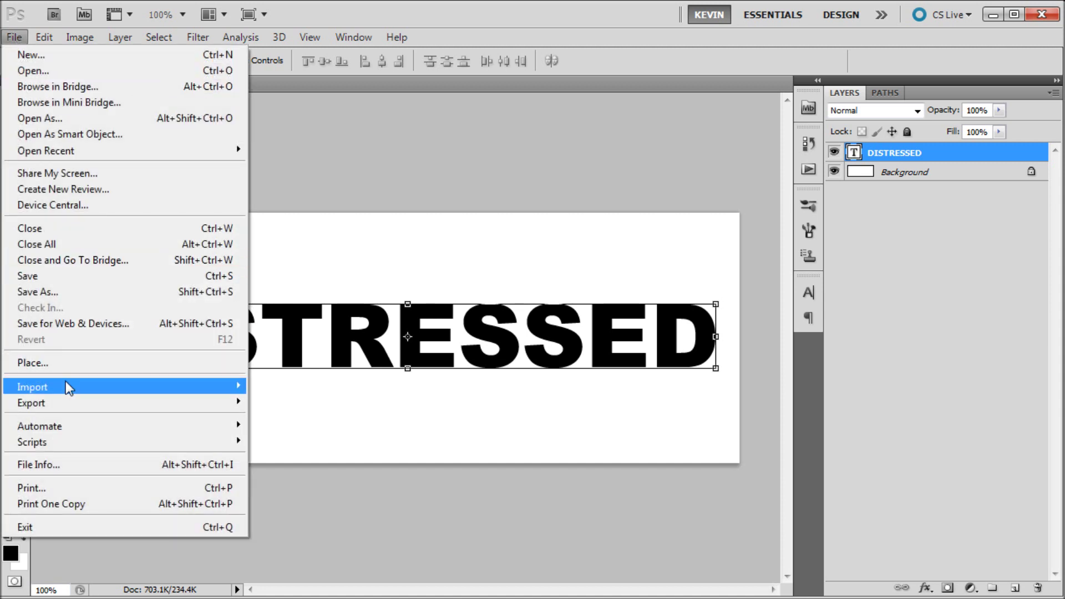
click(66, 362)
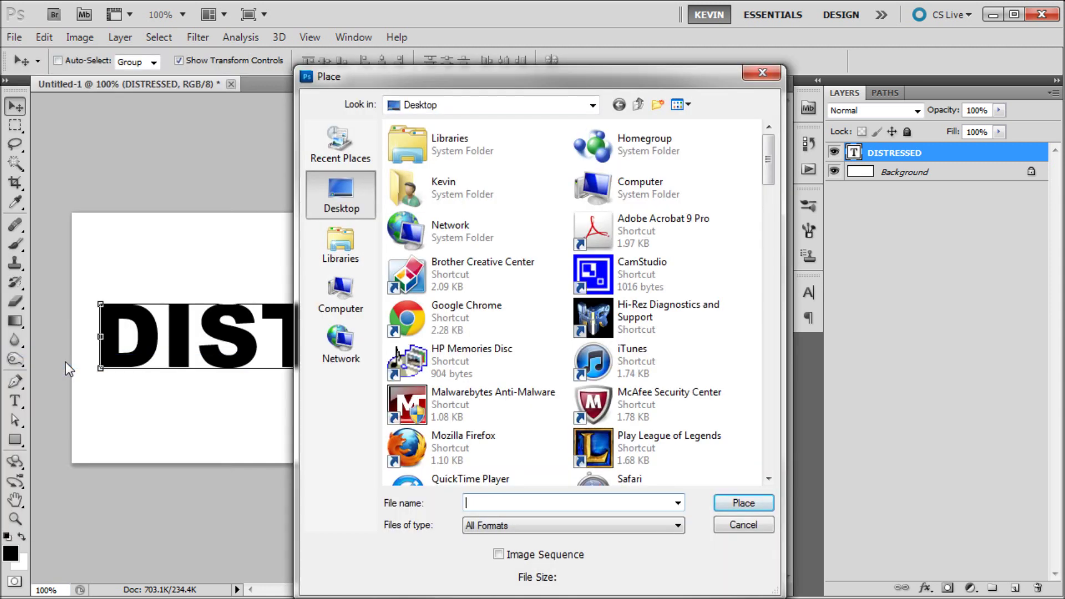
text(gr)
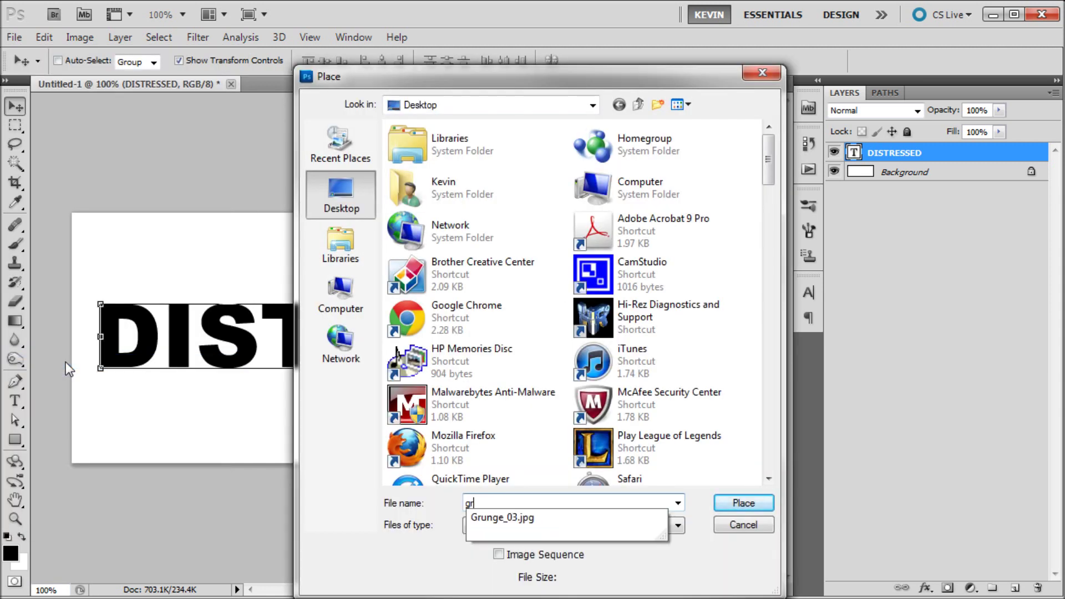
click(511, 517)
click(743, 503)
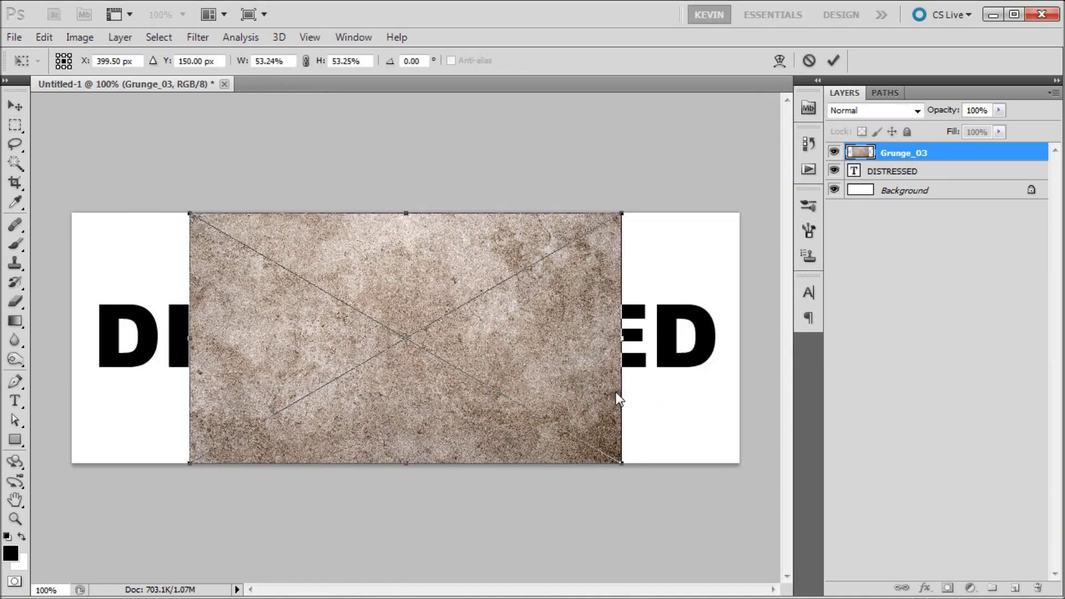
Step: Scale the grunge texture to fill the canvas and move its layer below DISTRESSED
drag(193, 212, 57, 155)
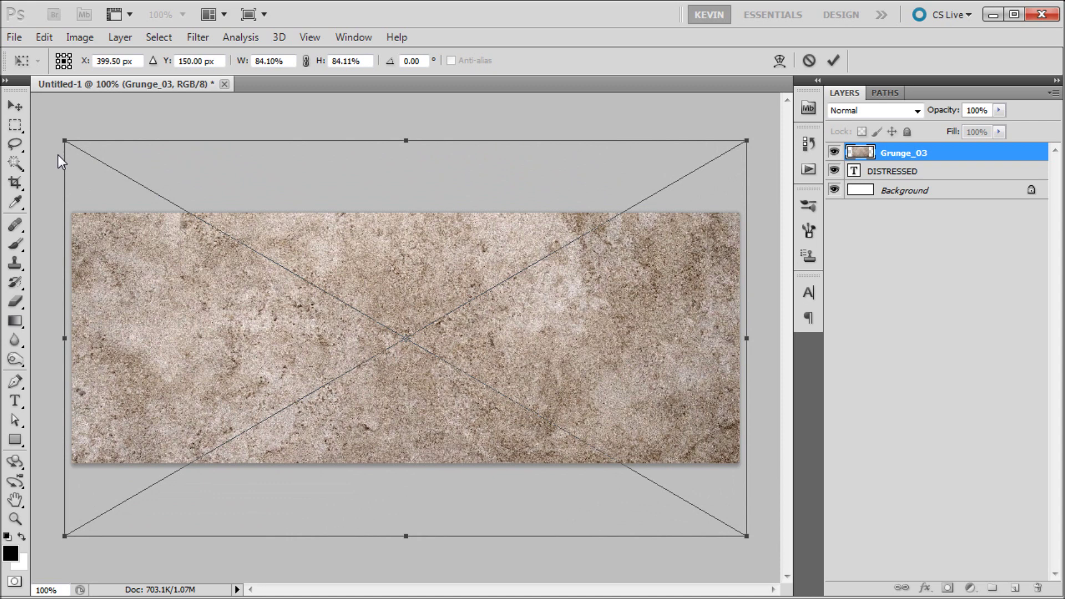
click(835, 61)
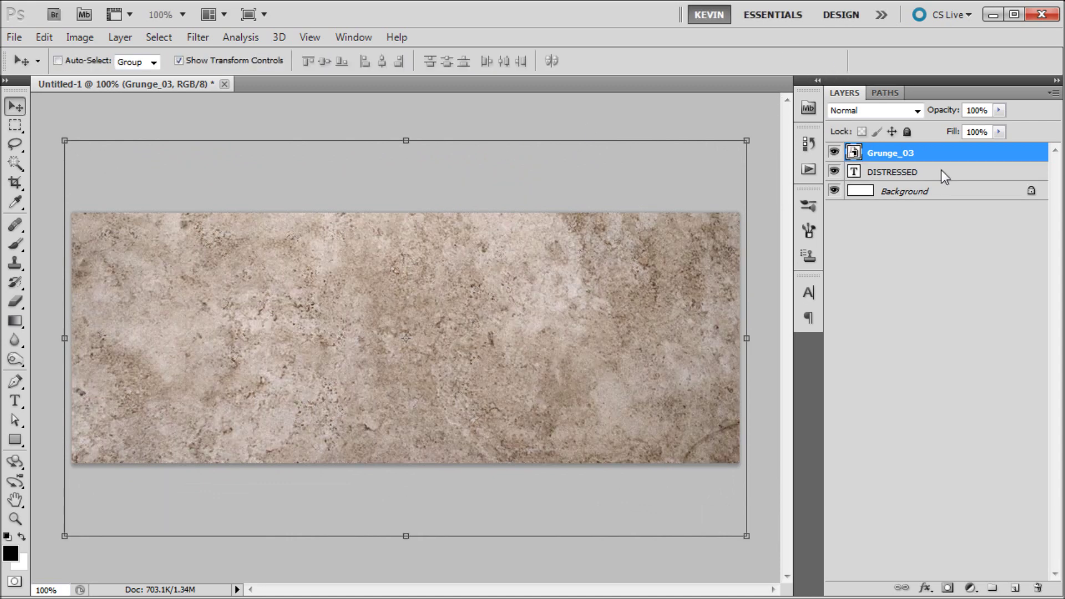
drag(926, 154, 914, 170)
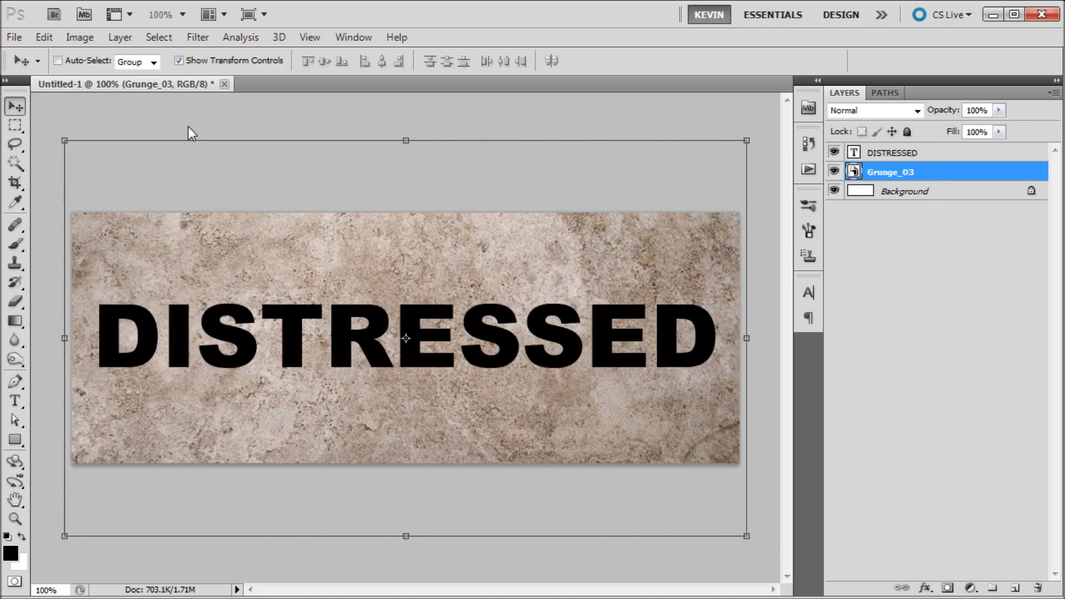
click(16, 126)
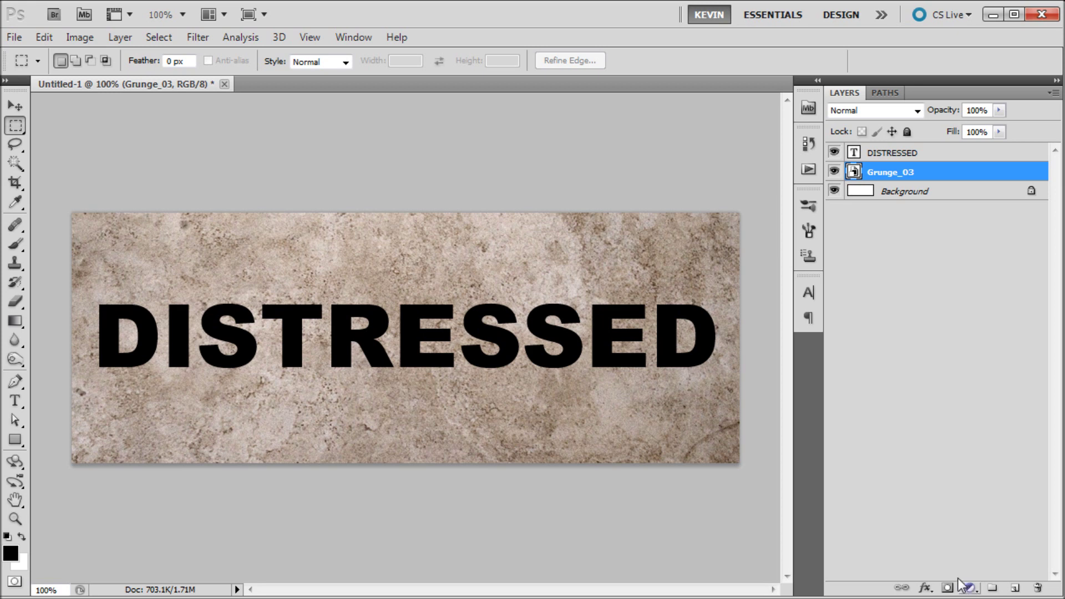
Step: Add a Curves adjustment layer with a two-point S-curve to boost contrast
click(970, 589)
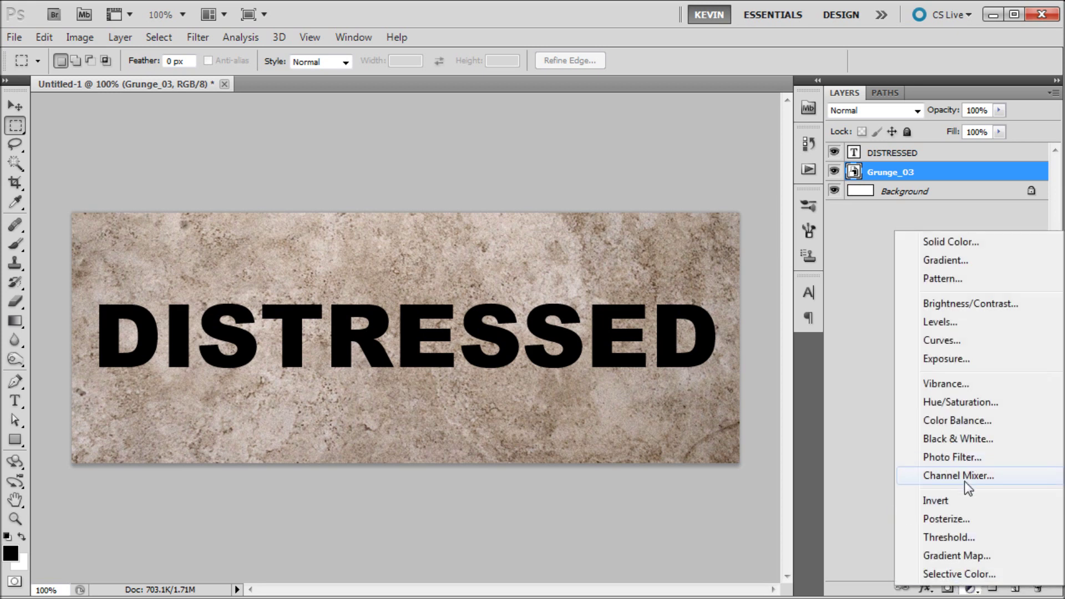
click(959, 341)
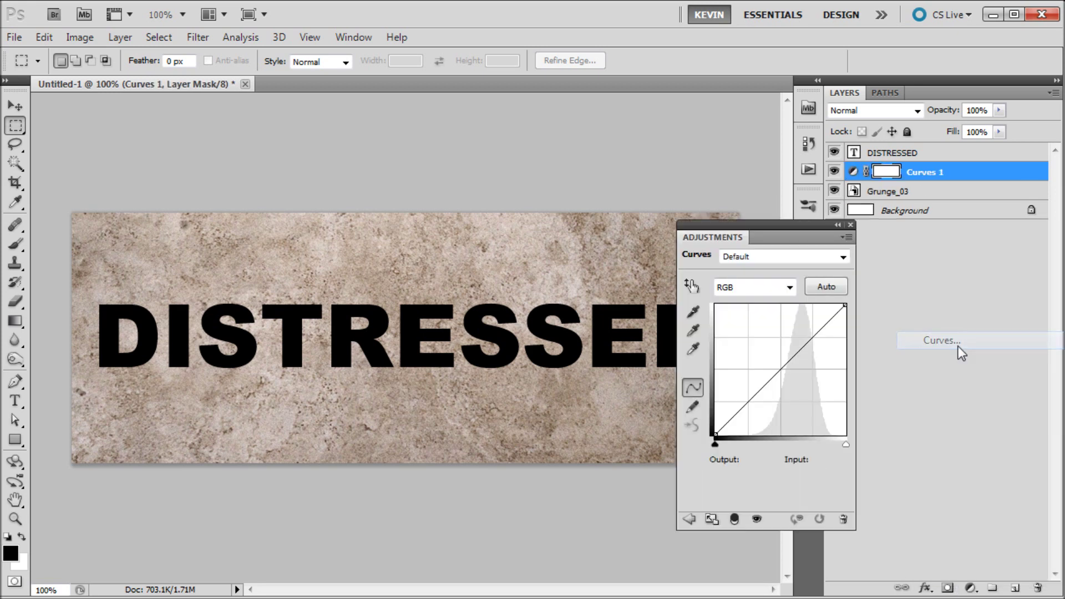
click(763, 391)
click(787, 367)
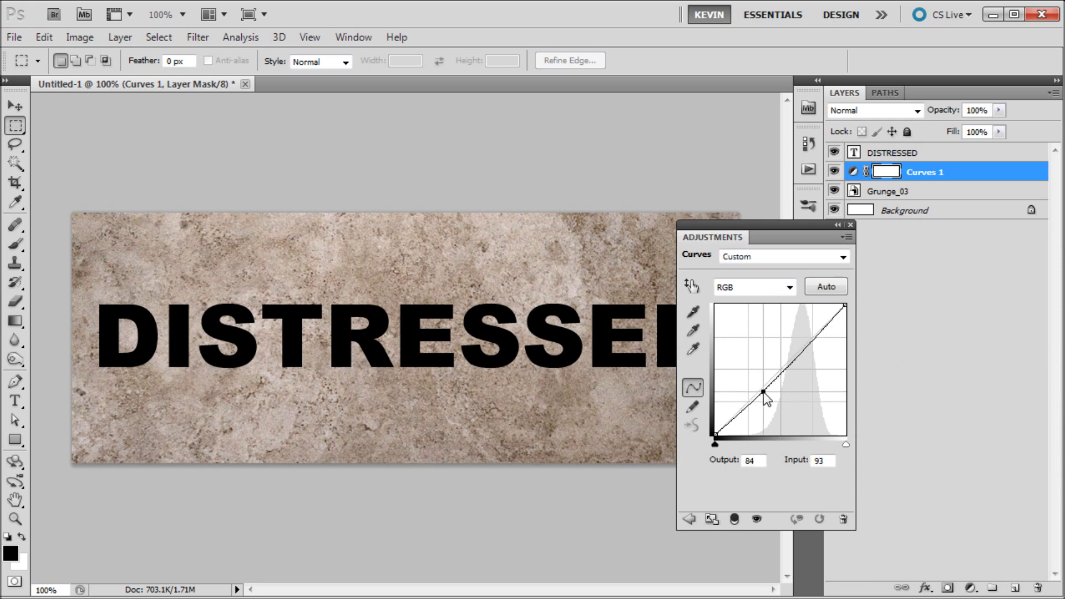
drag(788, 368, 762, 392)
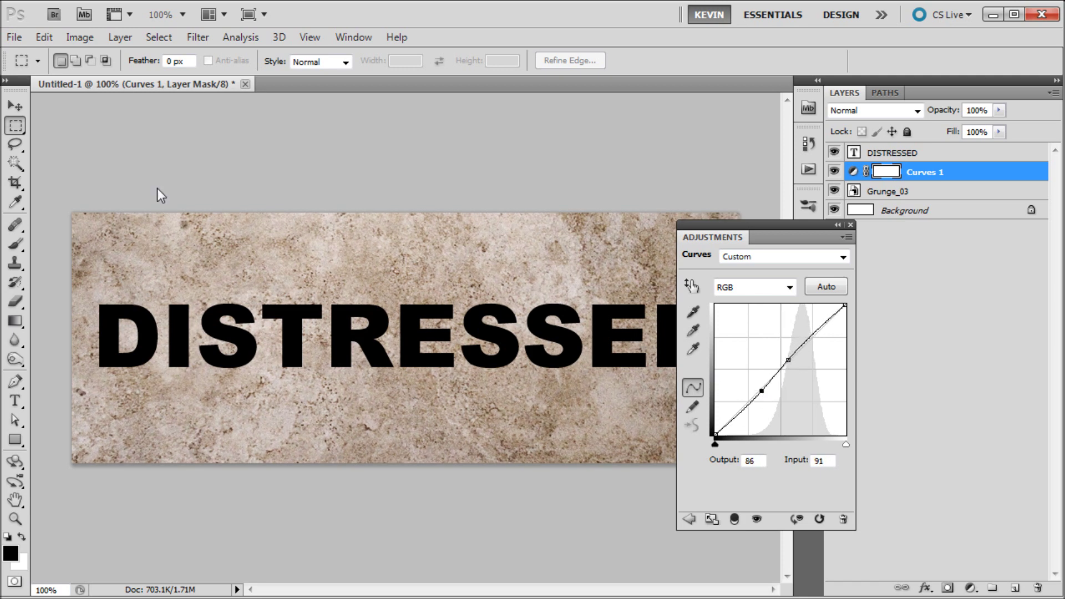
click(850, 225)
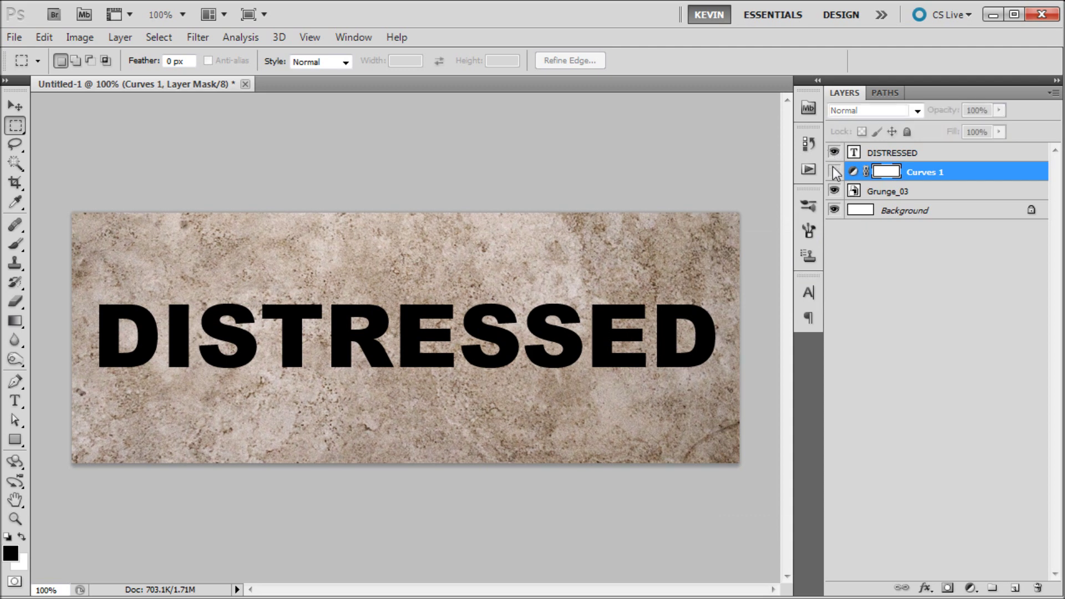
Step: Compare the curve's effect, then clip Curves 1 to the Grunge_03 layer
click(834, 171)
click(834, 171)
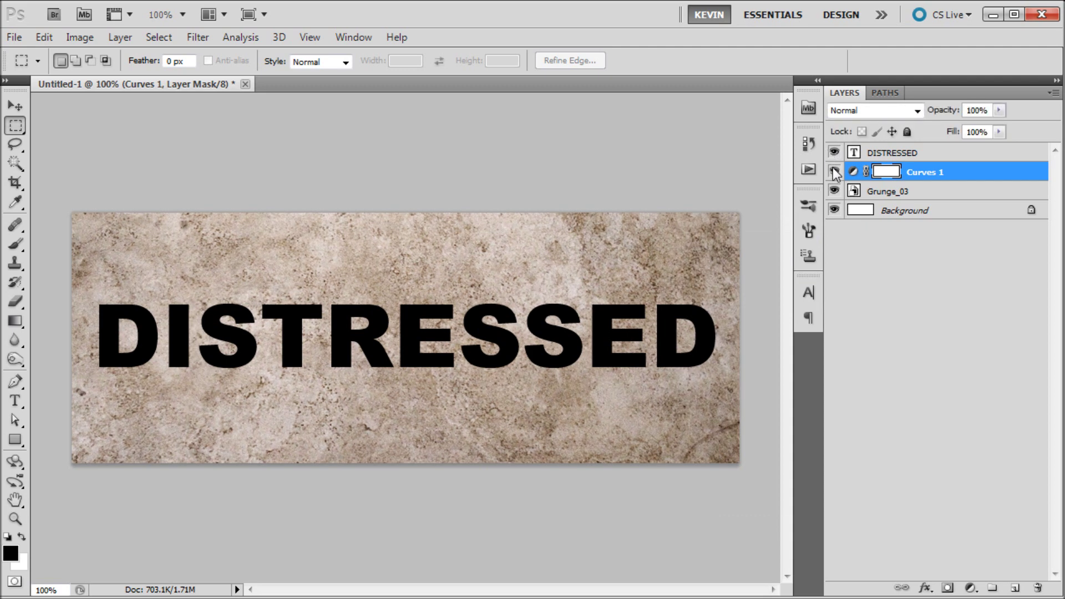
alt+click(936, 183)
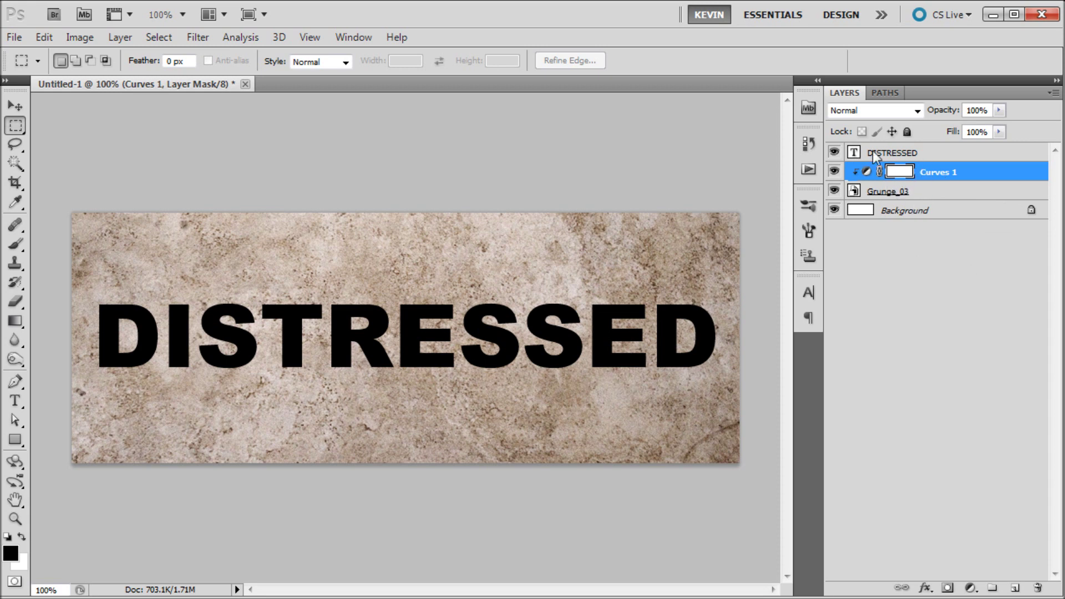
click(887, 153)
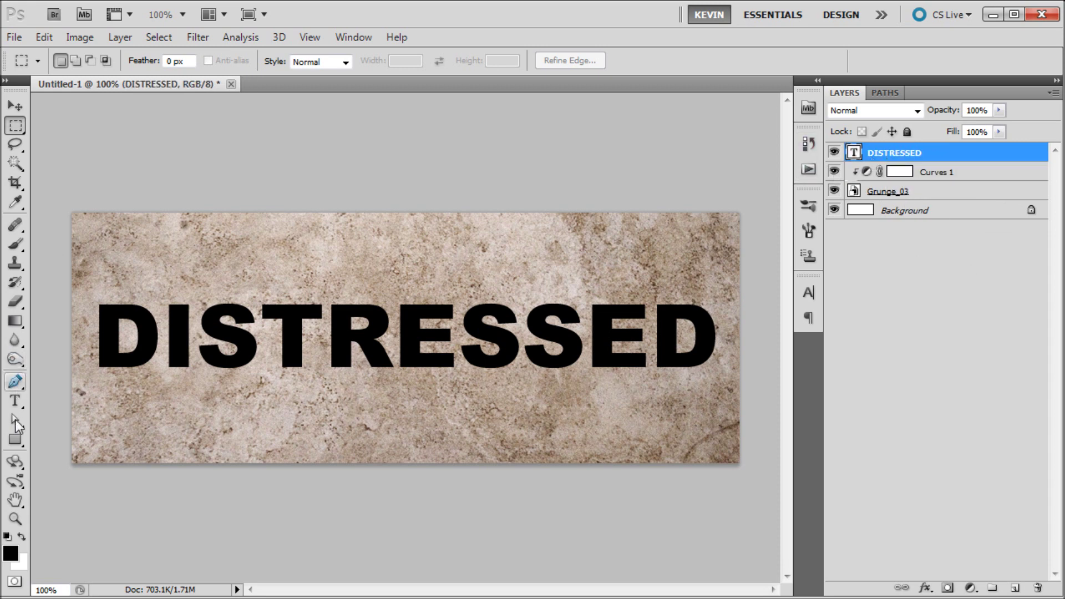
Step: Recolour the whole DISTRESSED word to dark brown #341400
click(17, 403)
double_click(693, 334)
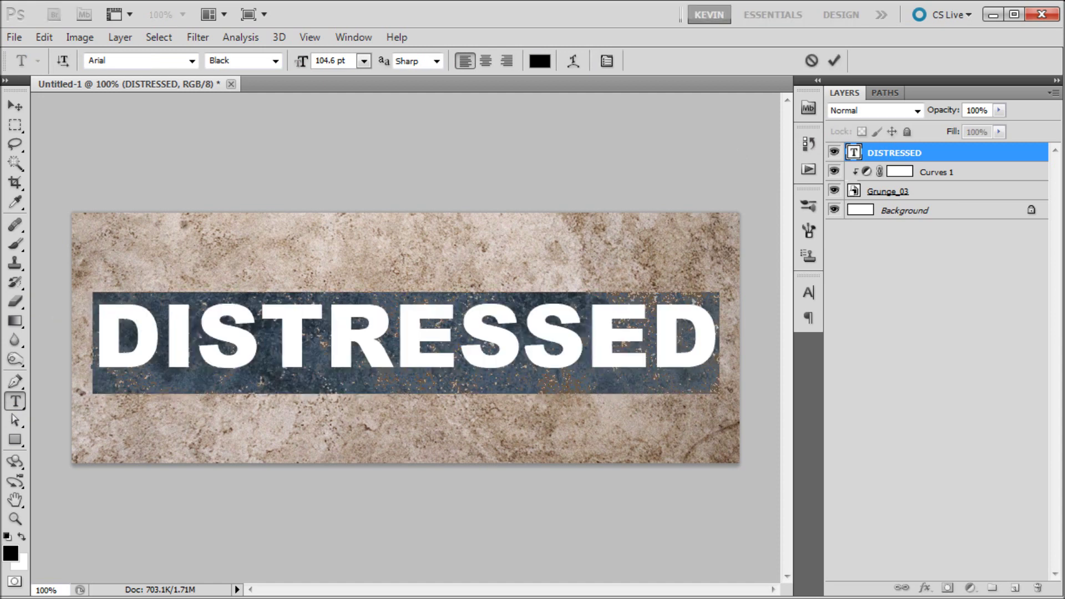
click(537, 62)
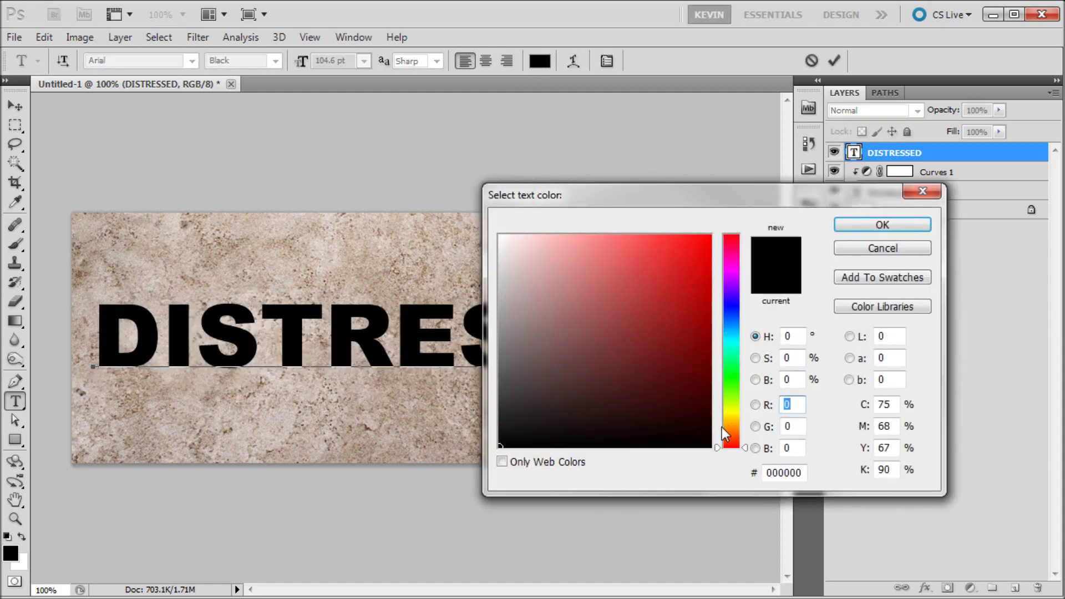
drag(719, 447, 720, 440)
drag(702, 386, 710, 404)
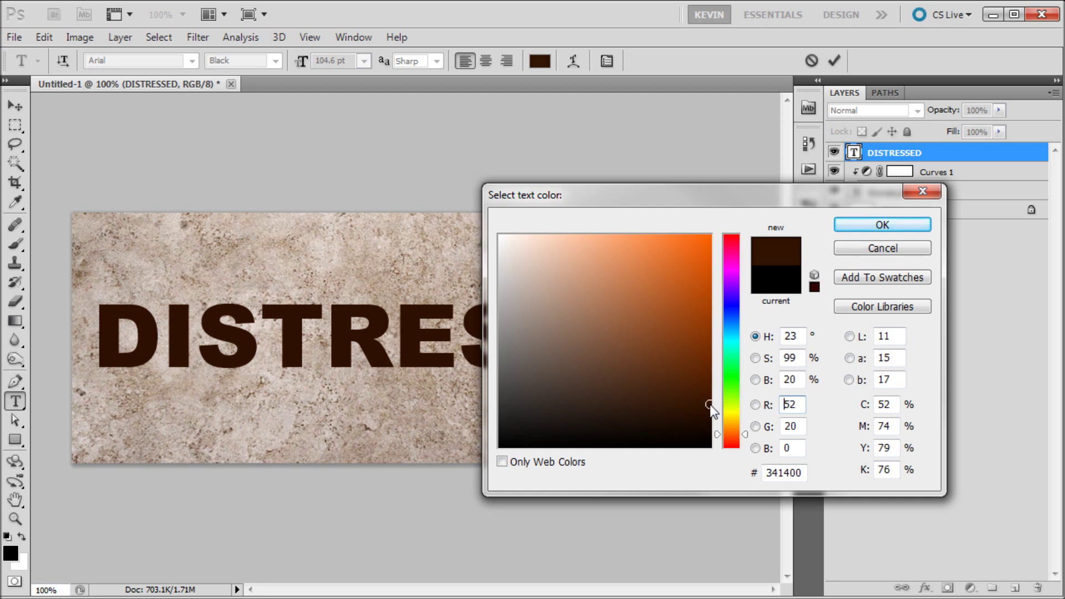
click(841, 228)
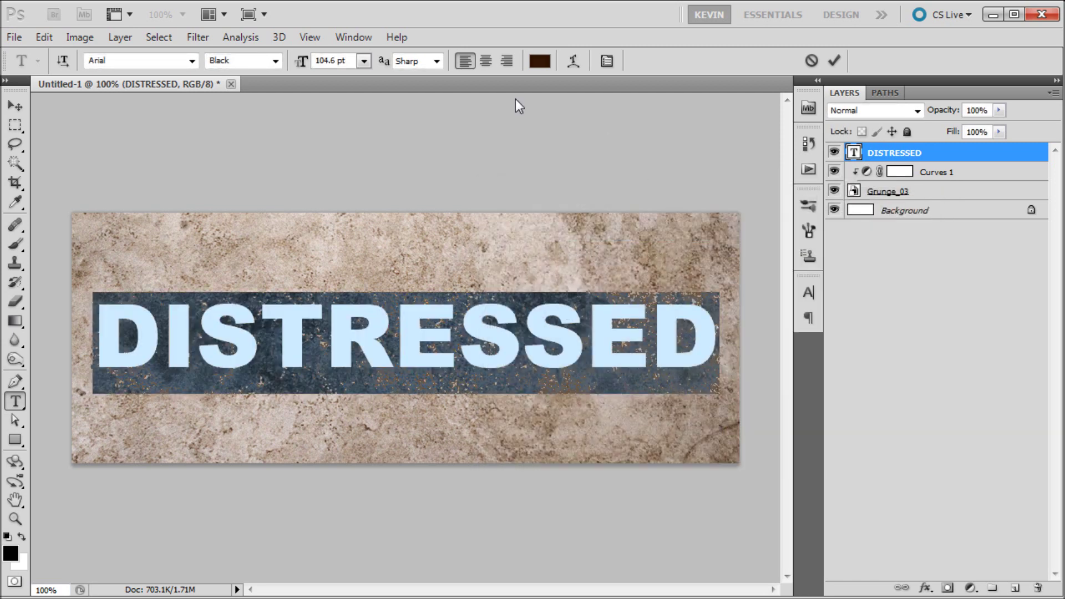
click(834, 61)
Step: Add a layer mask to the DISTRESSED layer, then undo it
click(14, 129)
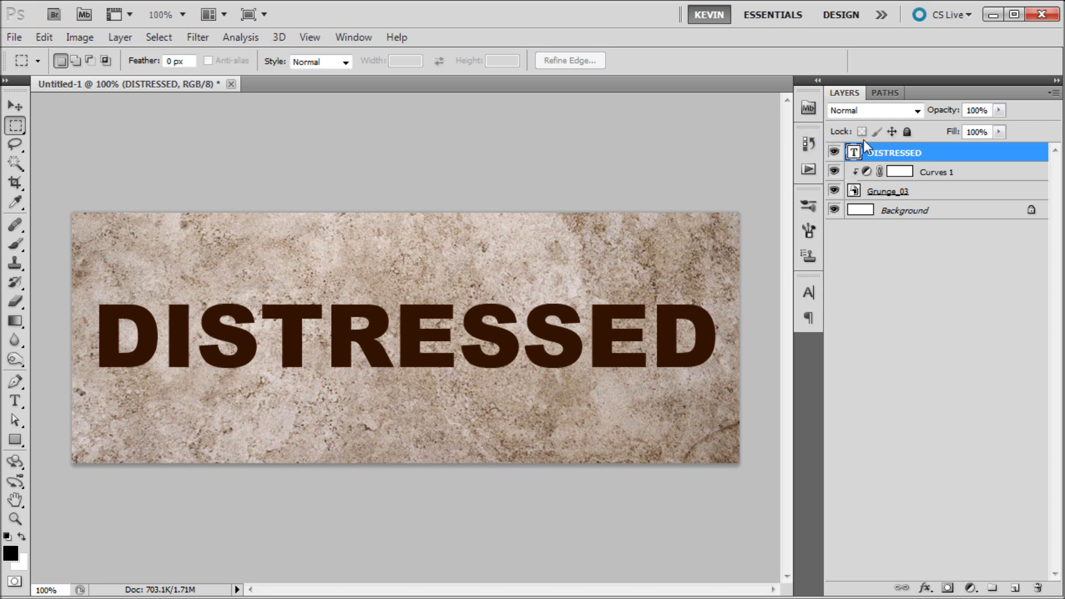
click(947, 587)
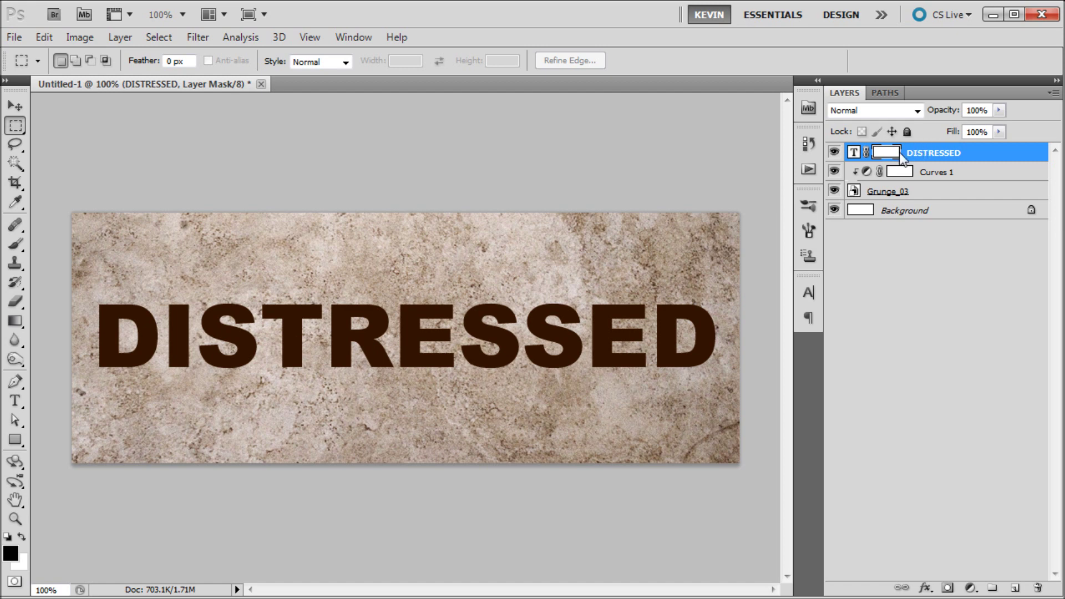
key(ctrl+z)
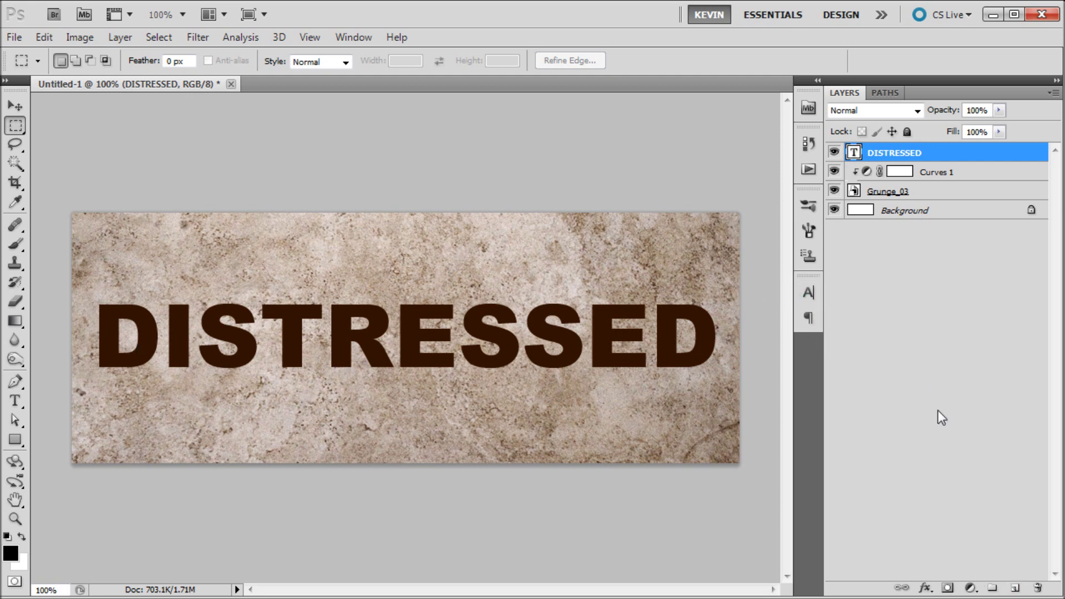
Step: Add a new empty layer above the text and reset the brushes to defaults
click(1015, 588)
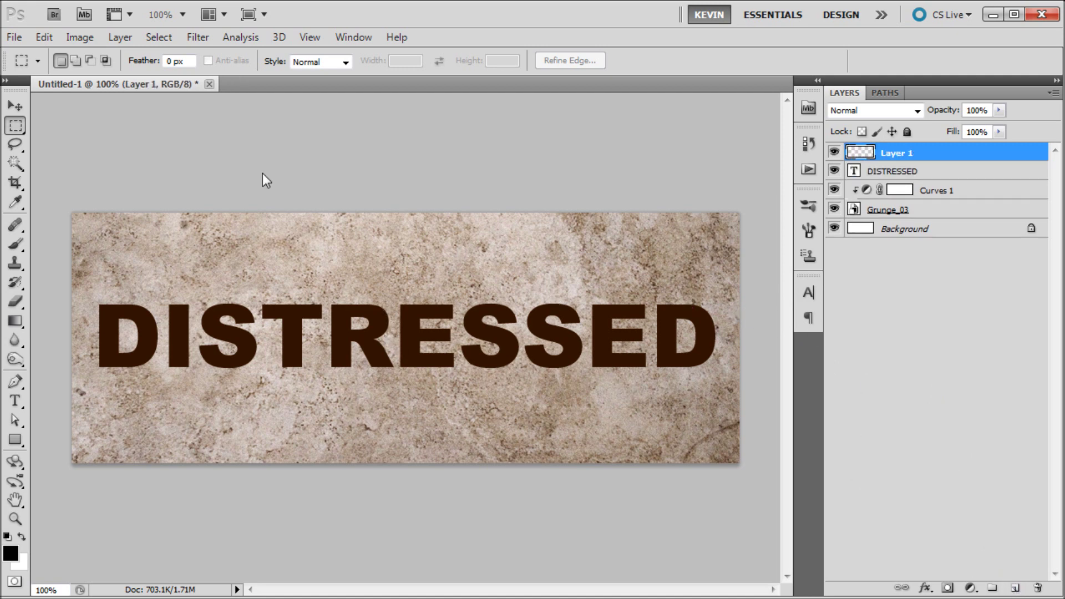
click(15, 244)
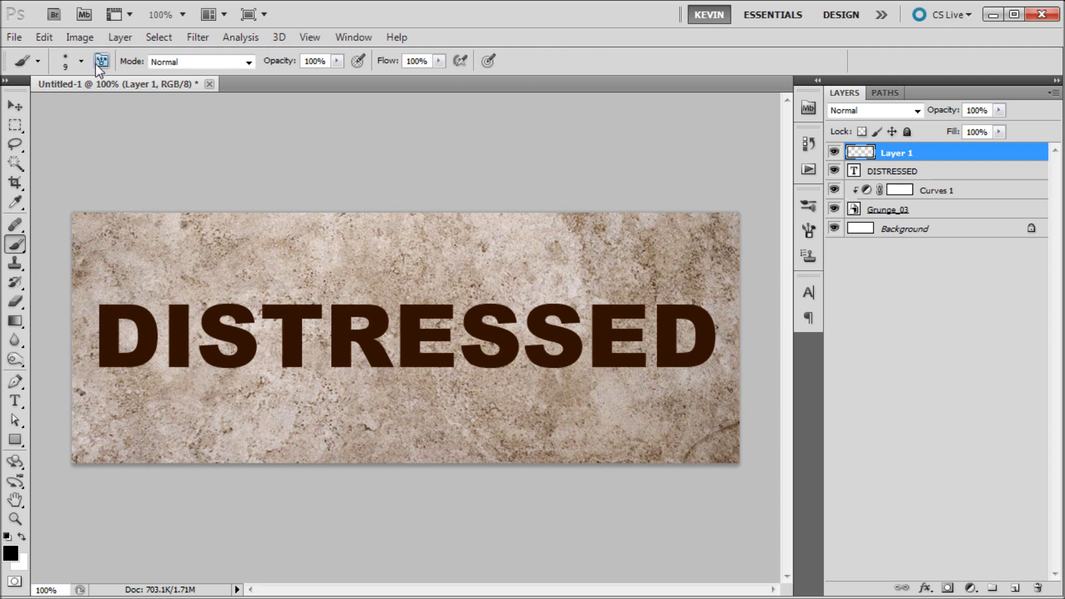
click(82, 61)
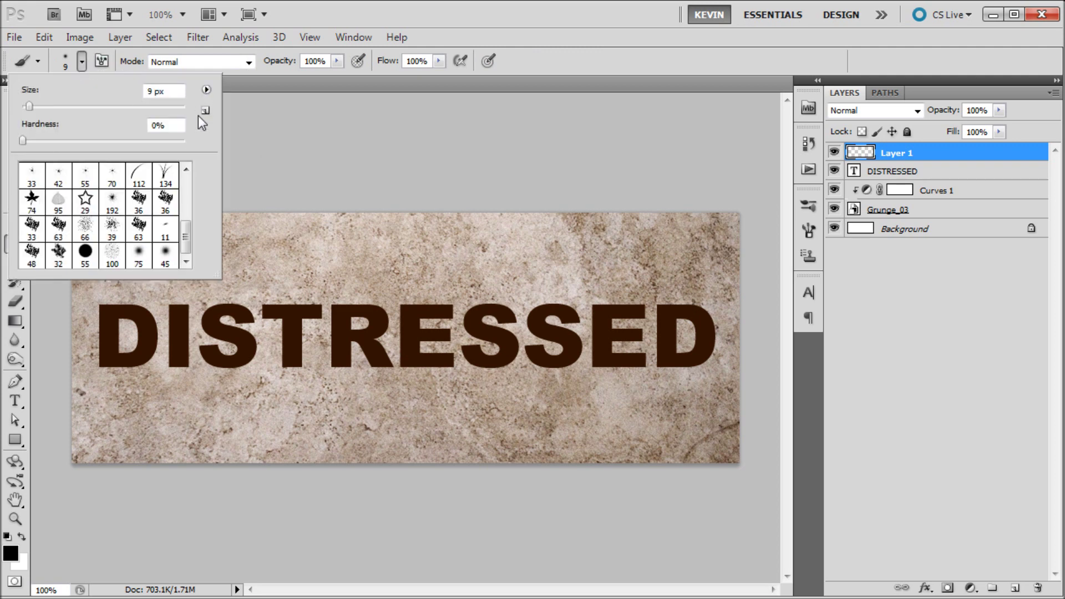
drag(185, 236, 187, 178)
click(202, 94)
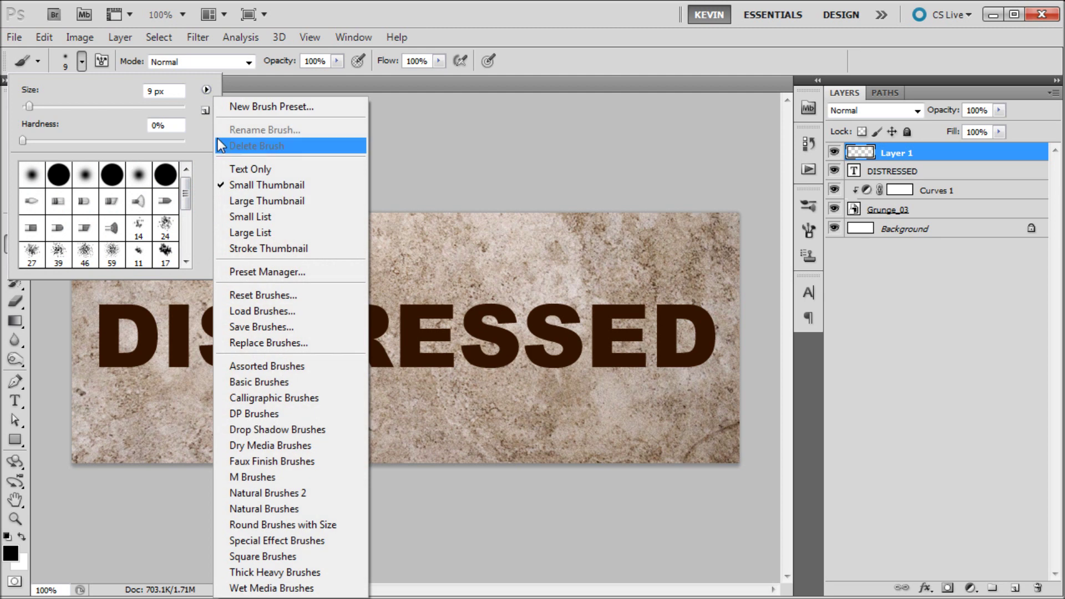
click(276, 301)
click(444, 245)
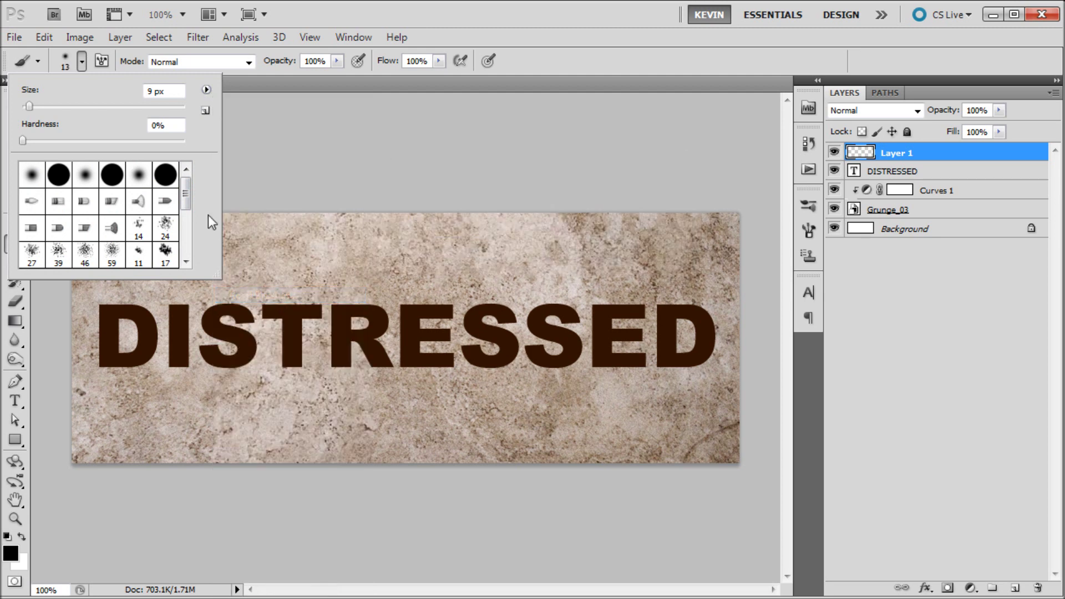
Step: Choose the 100 px textured brush from the presets
click(187, 214)
mouse_move(188, 214)
mouse_down()
mouse_move(190, 248)
mouse_move(188, 168)
mouse_move(190, 233)
mouse_up()
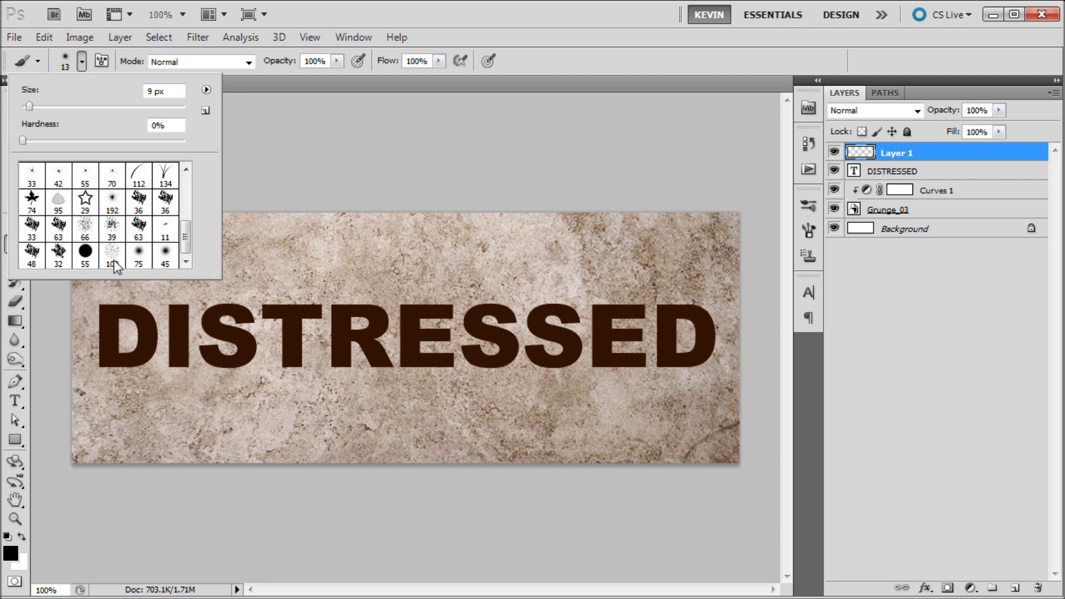
mouse_move(189, 245)
mouse_down()
mouse_move(192, 235)
mouse_move(173, 272)
mouse_up()
click(110, 258)
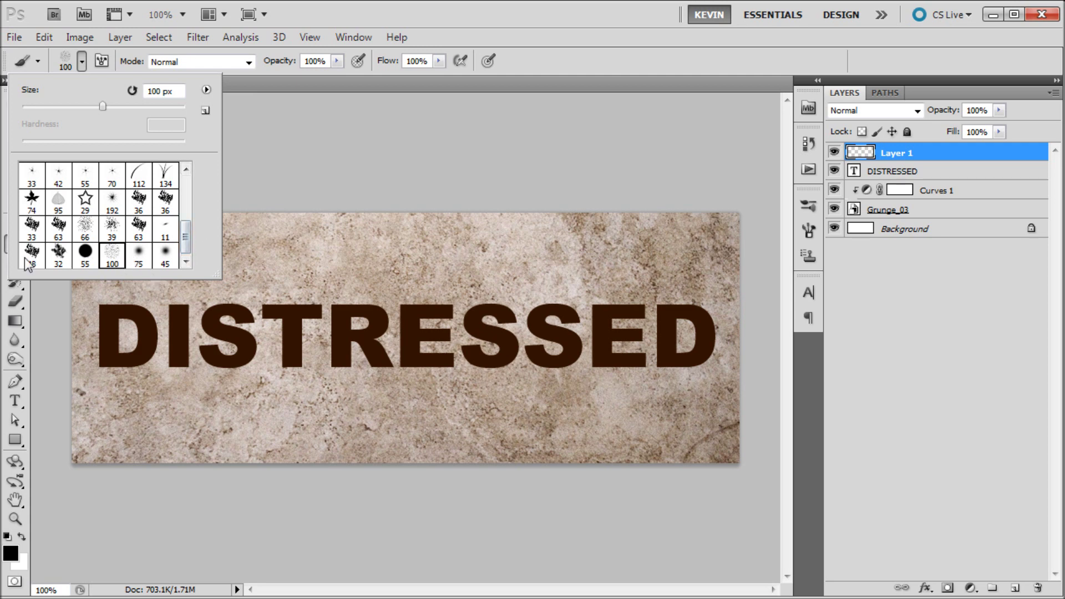
click(567, 40)
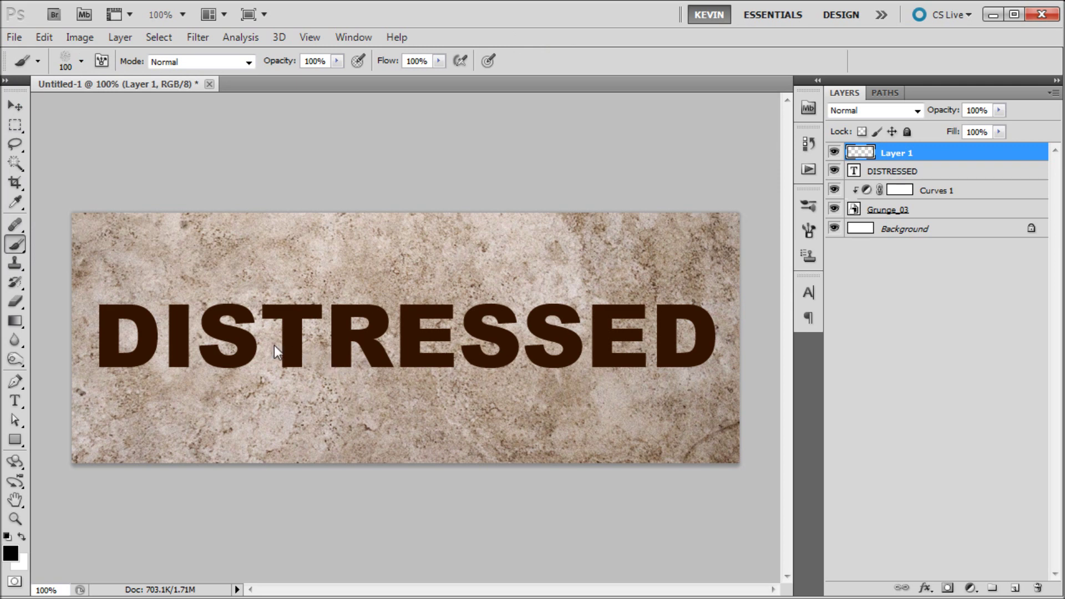
Step: Enlarge the brush to 175 and paint in white at 100% opacity
key(bracketright)
key(bracketright)
key(bracketright)
click(25, 538)
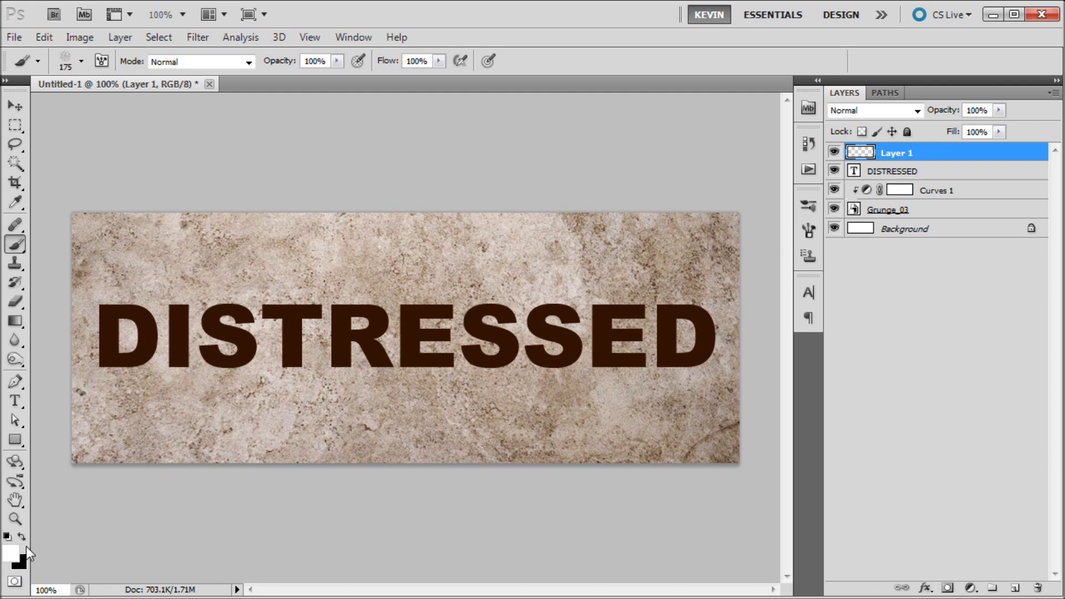
click(338, 61)
click(525, 27)
Step: Stamp light grunge speckles across the DISTRESSED letters and zoom in to inspect them
click(157, 343)
click(107, 355)
click(648, 444)
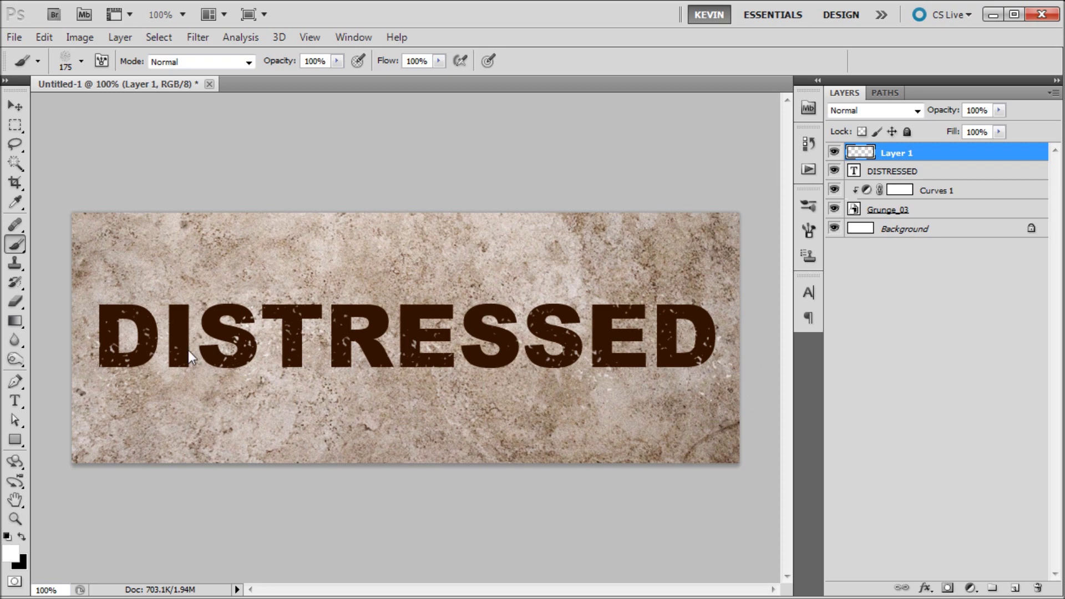
mouse_move(188, 350)
mouse_down()
mouse_move(61, 385)
mouse_move(350, 380)
mouse_up()
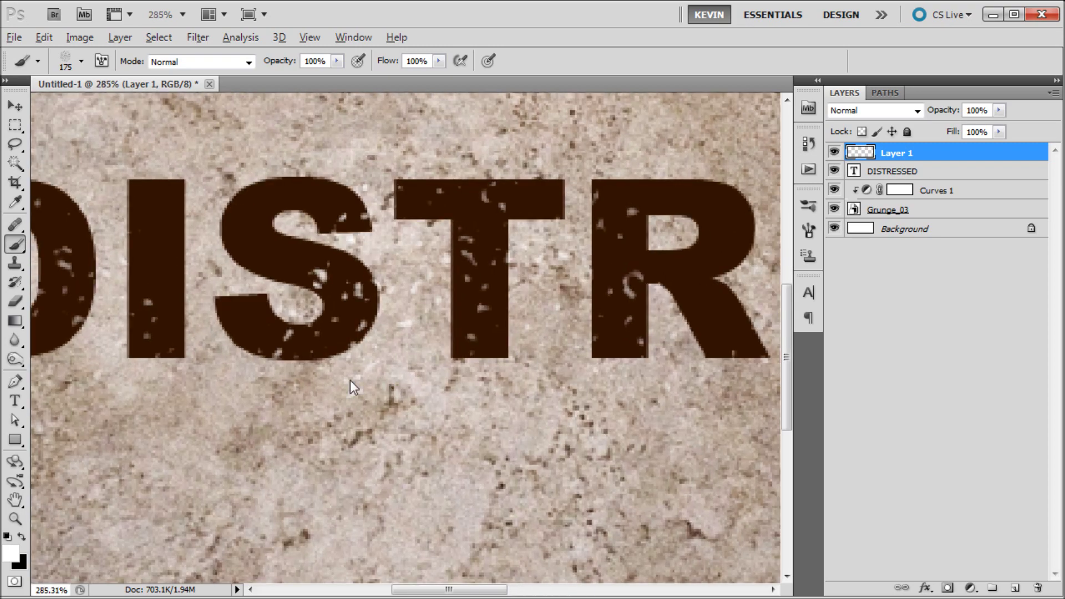
scroll(385, 376, down, 5)
scroll(514, 361, up, 1)
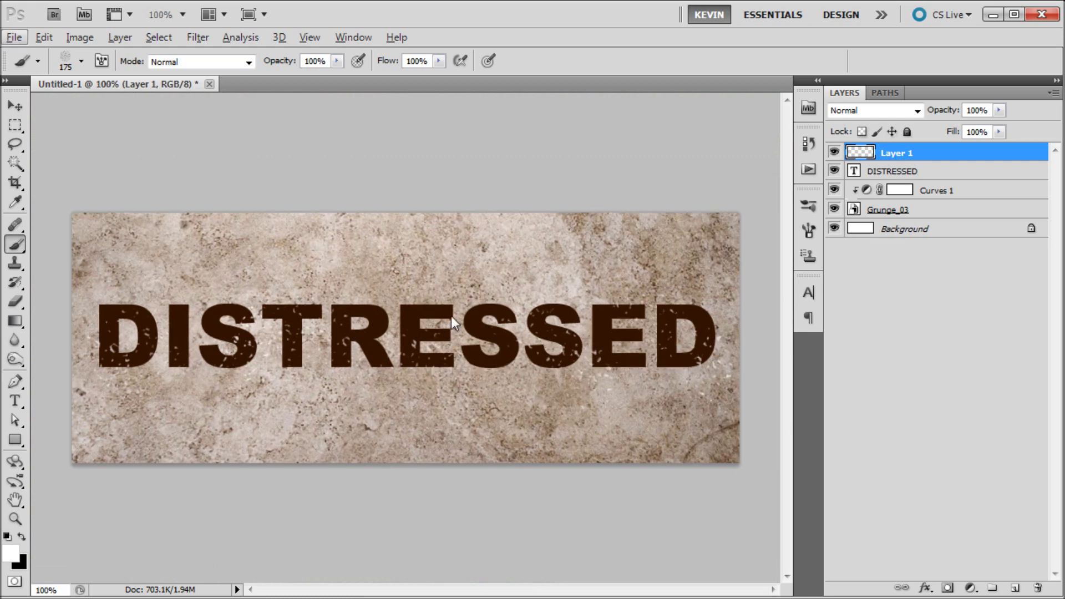
key(alt)
Step: Clip Layer 1 to the DISTRESSED layer and zoom in to check the speckled letters
alt+click(917, 161)
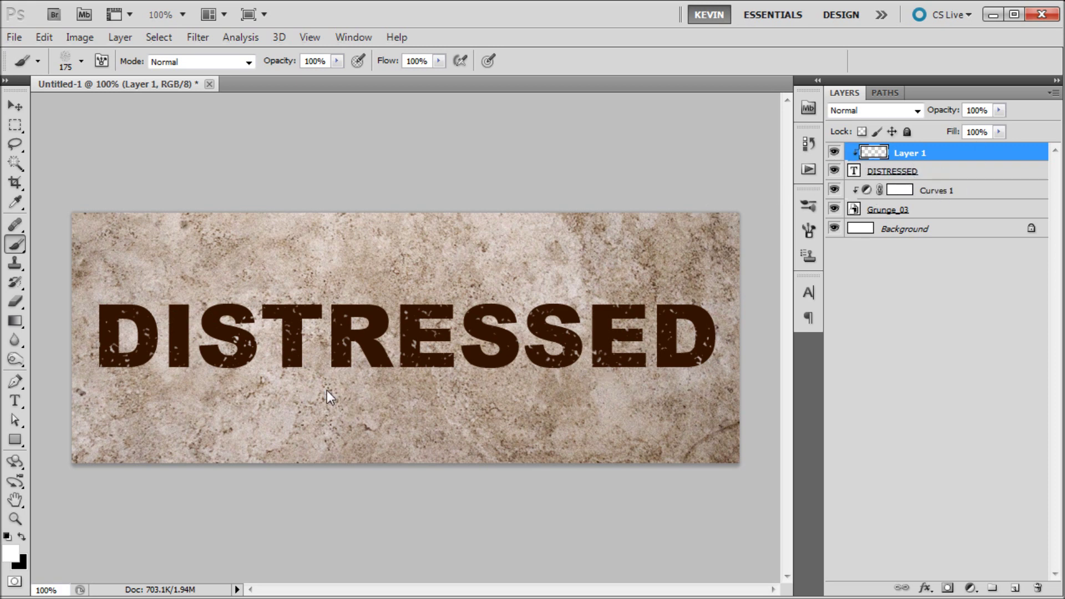
scroll(328, 391, up, 5)
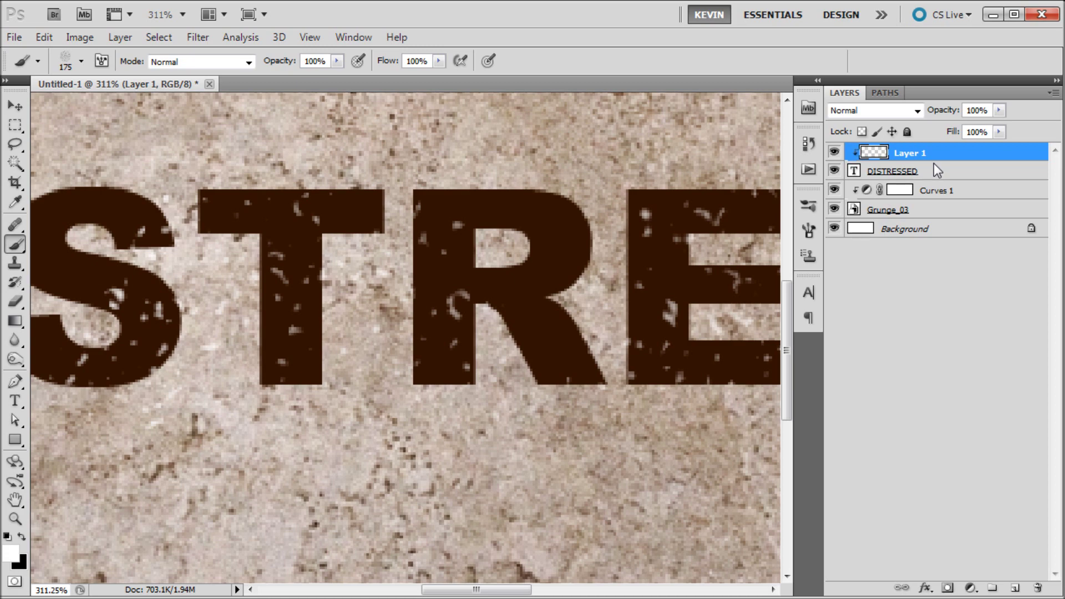
scroll(602, 287, down, 5)
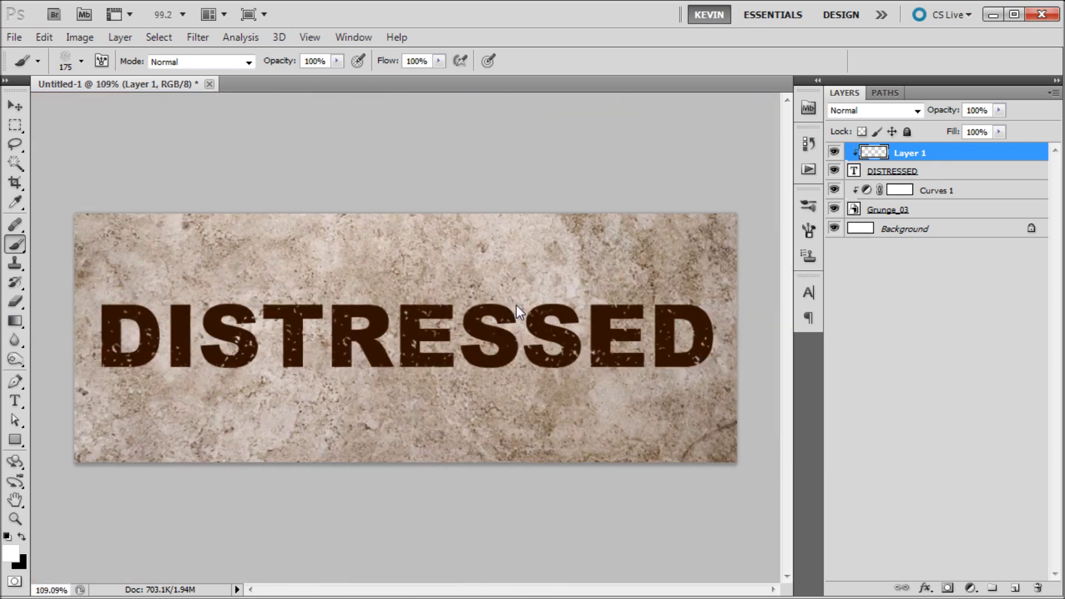
scroll(499, 305, up, 1)
scroll(494, 298, down, 1)
scroll(477, 302, up, 1)
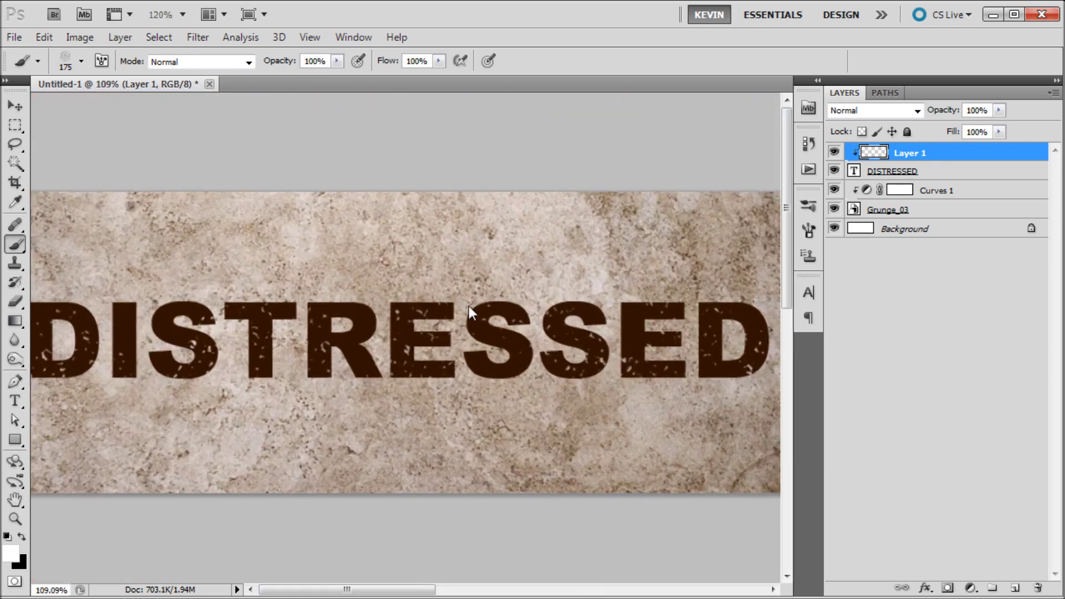
scroll(468, 306, down, 1)
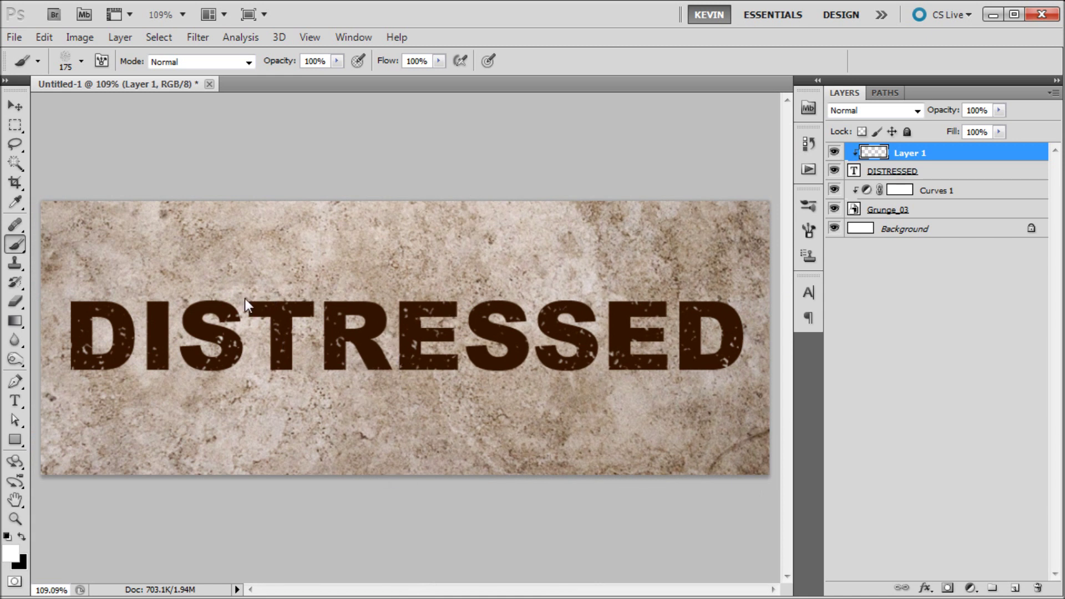
scroll(244, 298, up, 5)
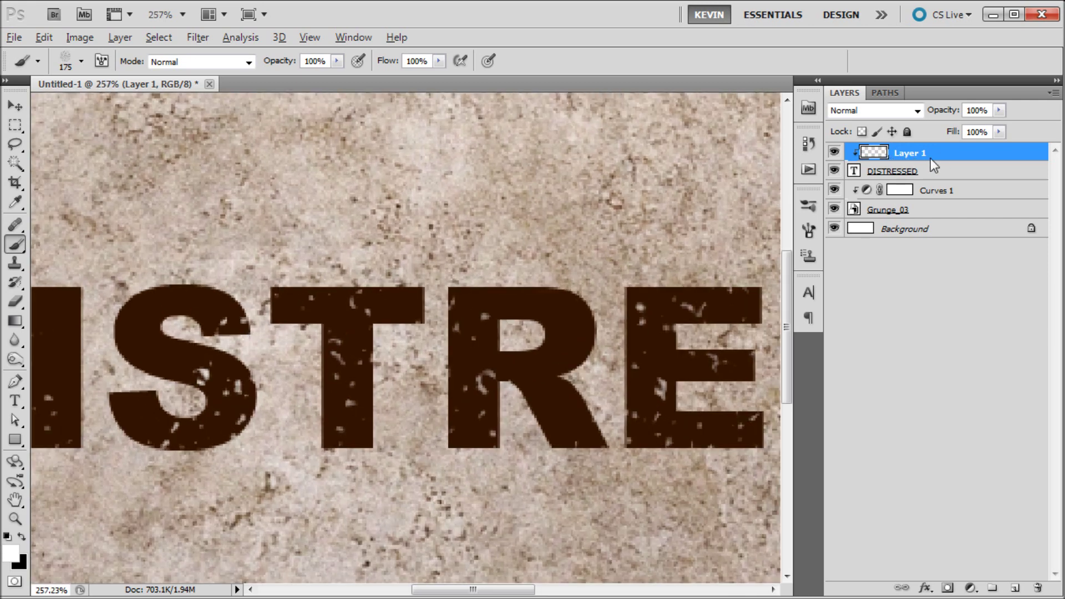
key(alt)
Step: Rename the speckle layer to 'distressing'
click(15, 125)
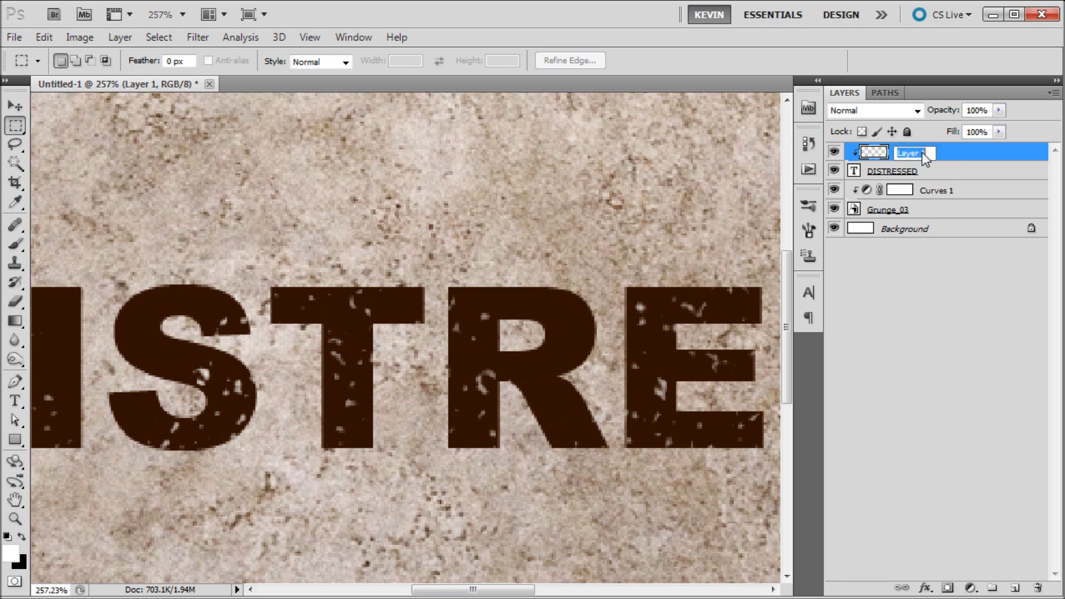
text(distressing)
key(Return)
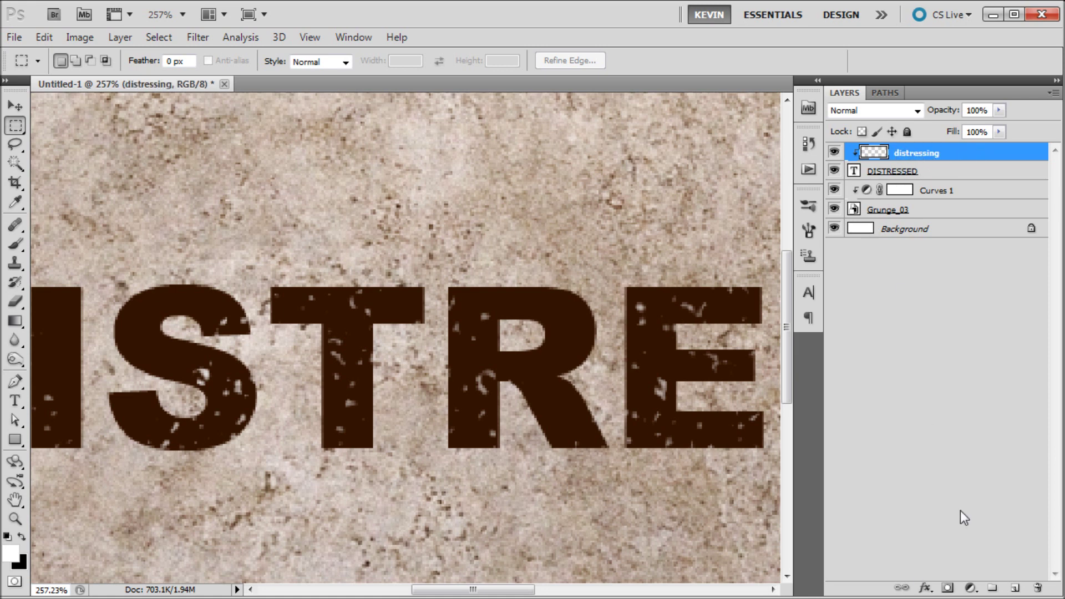
Step: Add a Color Overlay to distressing, sampling the text's dark brown as its colour
click(925, 589)
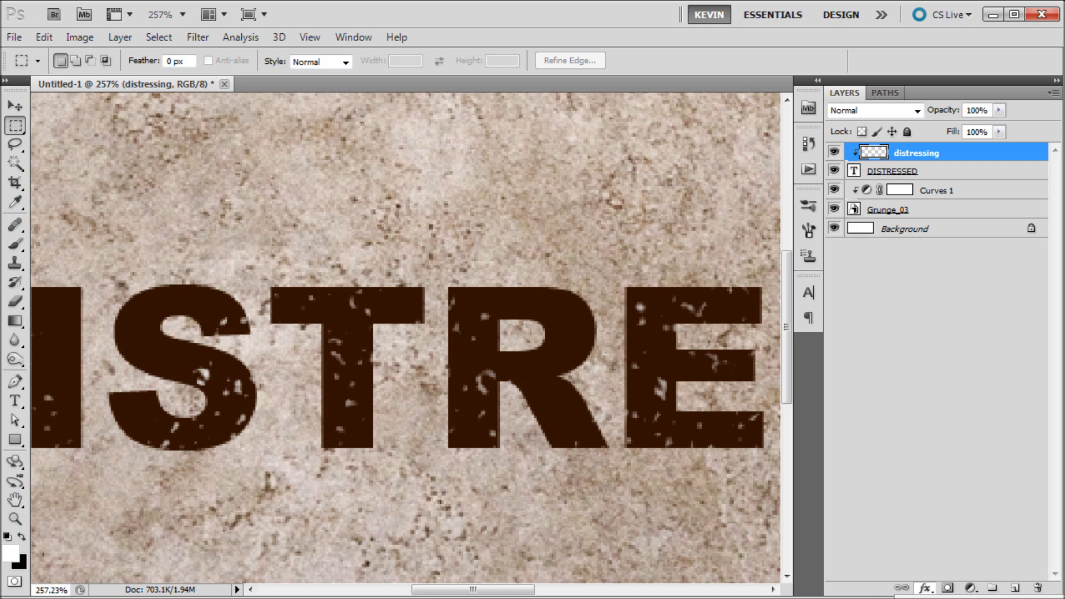
click(937, 598)
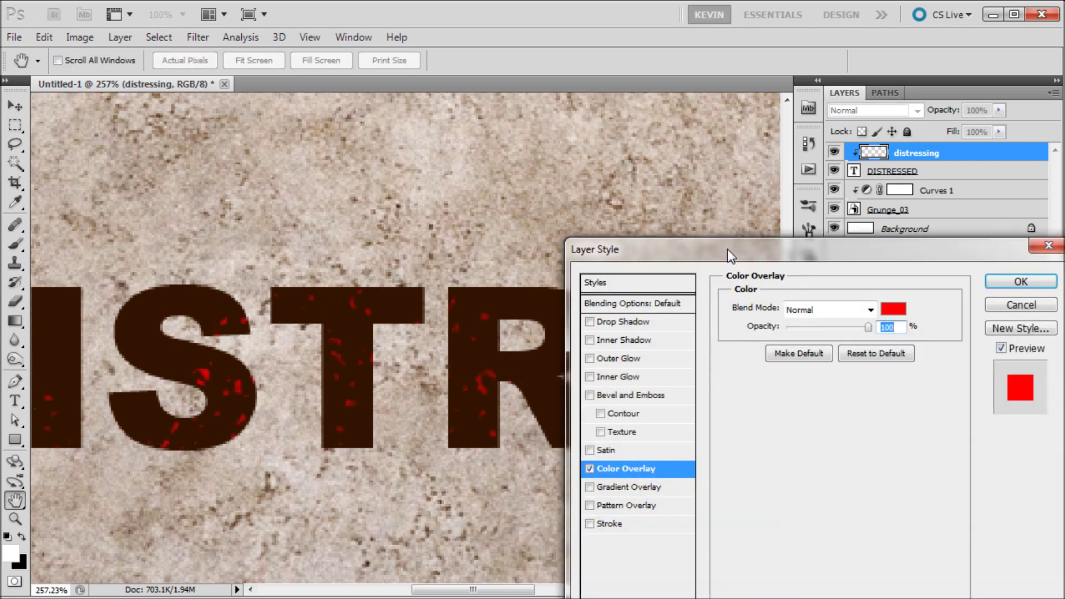
drag(727, 248, 596, 134)
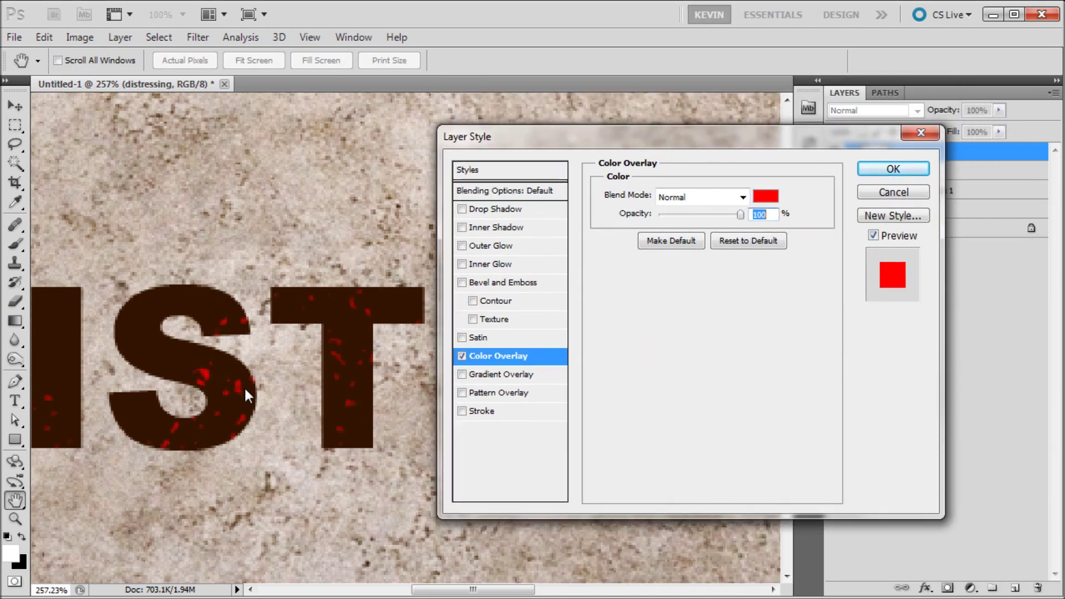
click(761, 197)
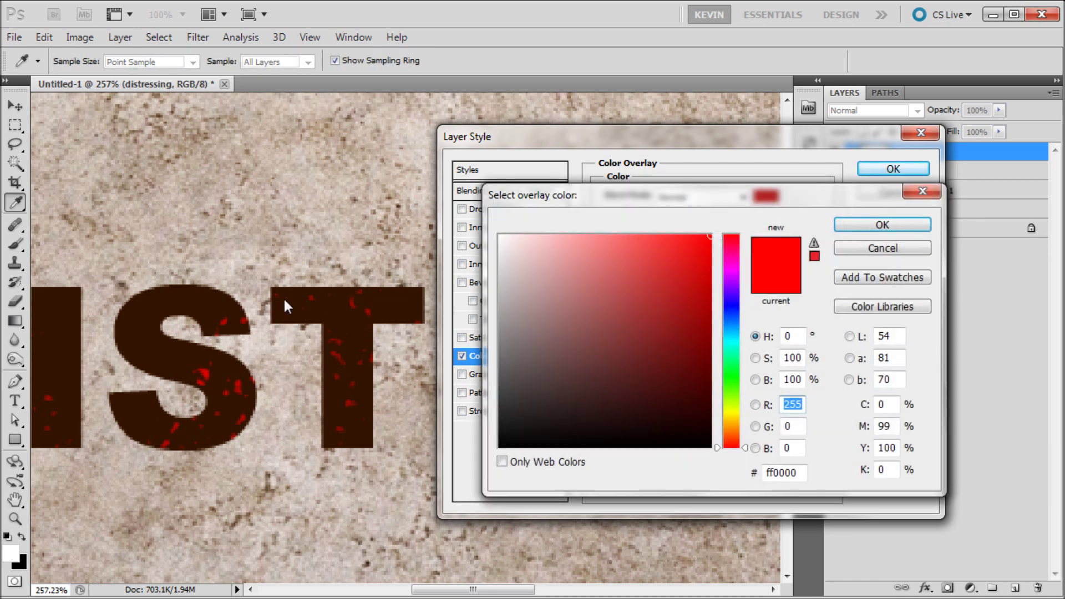
click(283, 316)
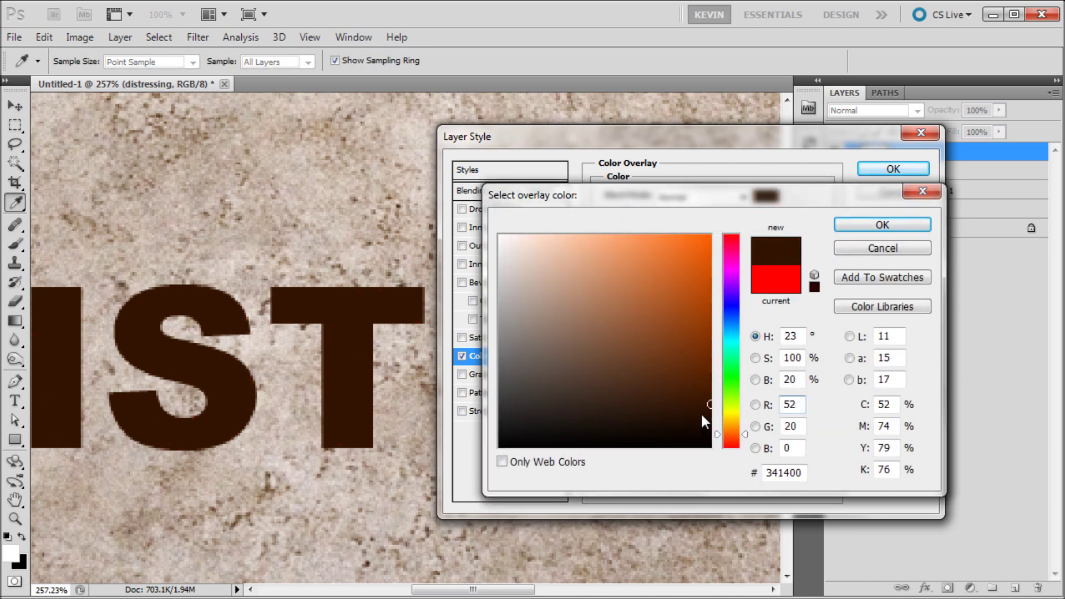
Step: Adjust the overlay colour to a muted brown #584234 and apply it
click(687, 388)
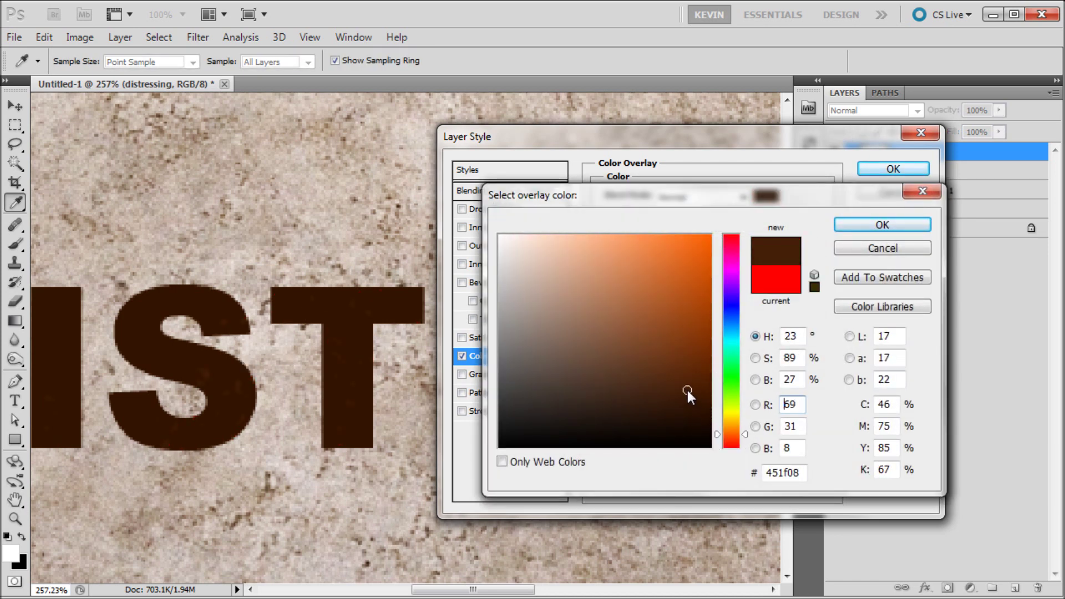
click(679, 389)
click(664, 386)
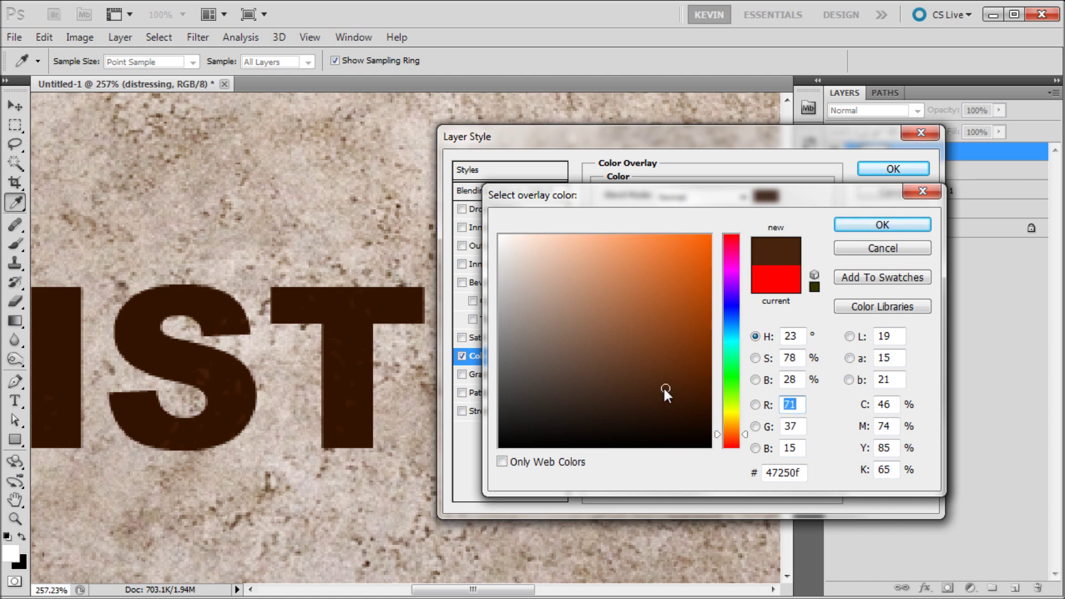
drag(664, 386, 622, 382)
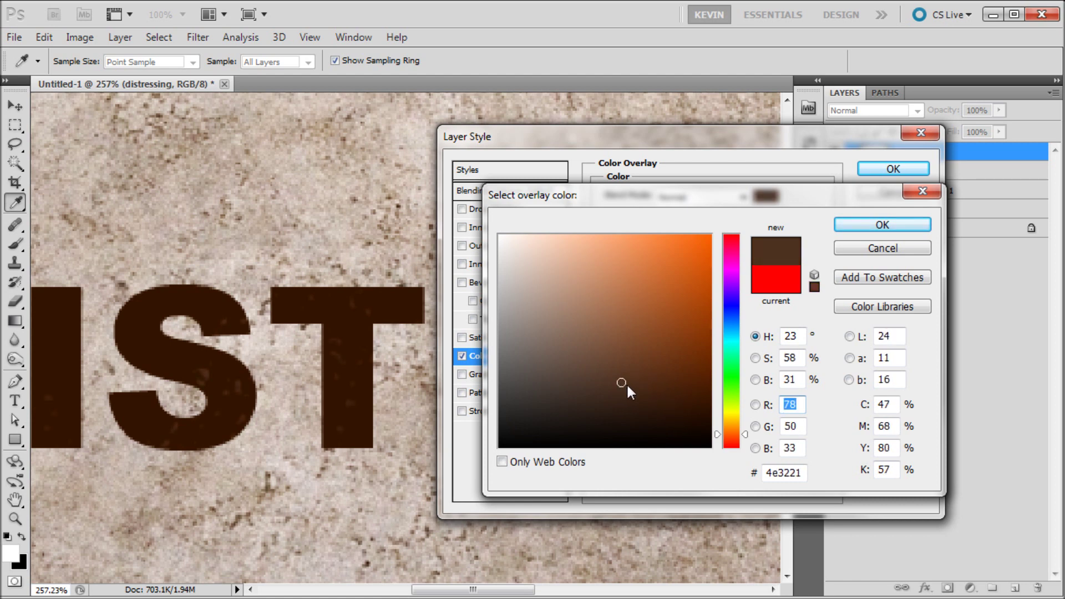
click(598, 380)
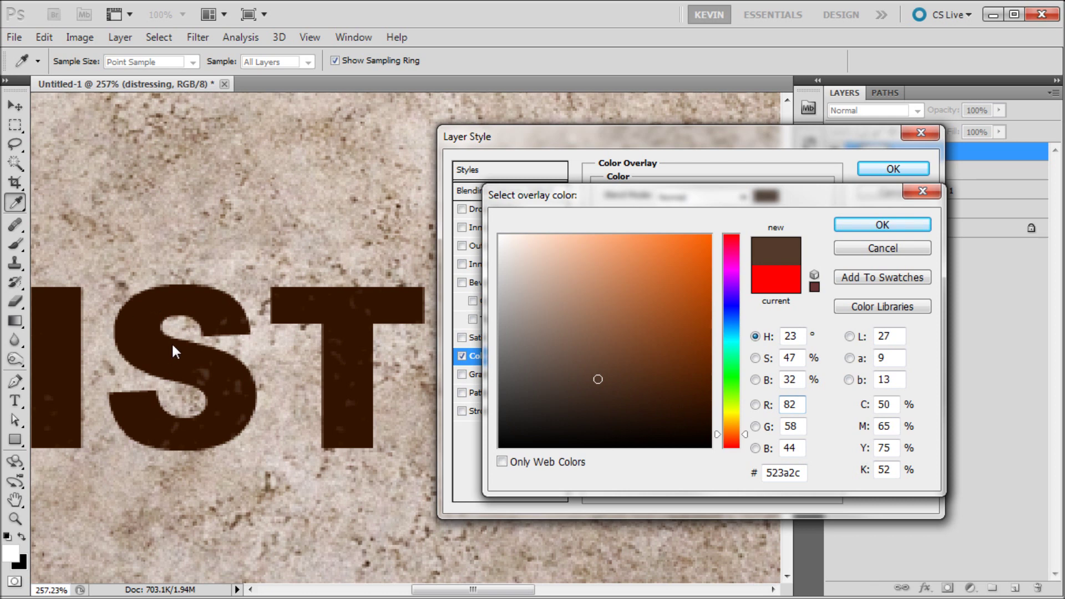
drag(596, 381, 585, 374)
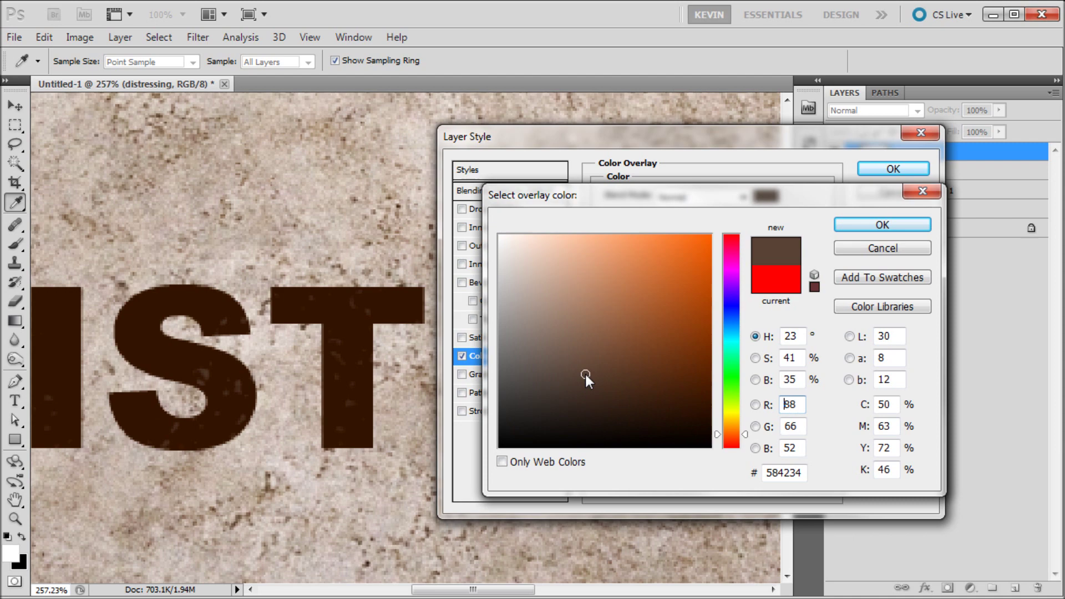
click(882, 223)
click(885, 167)
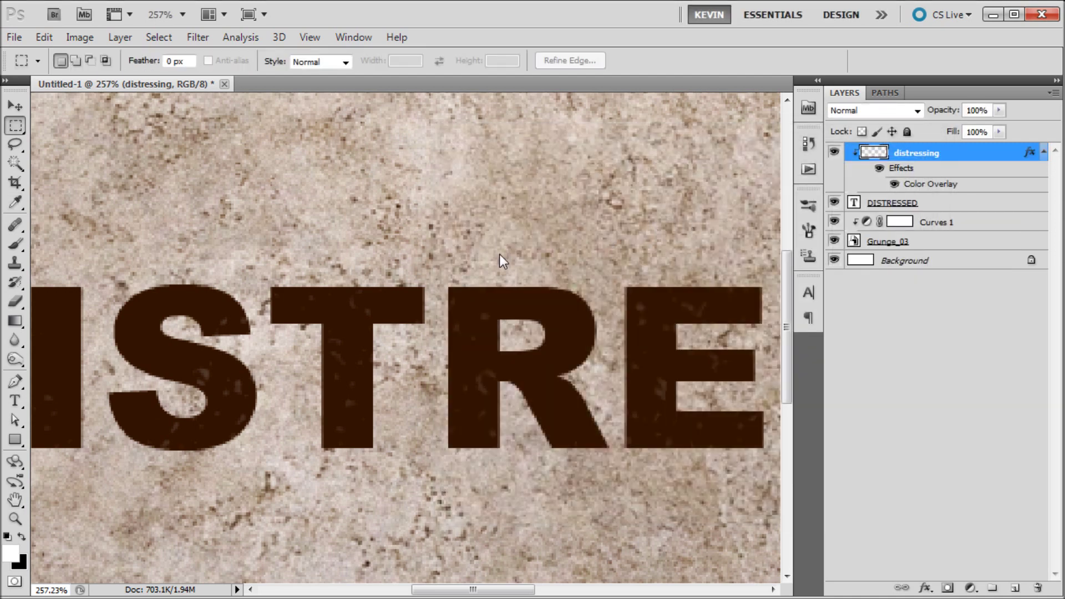
Step: Change the distressing layer's Color Overlay to a paler grey-brown, #817065
key(ctrl+0)
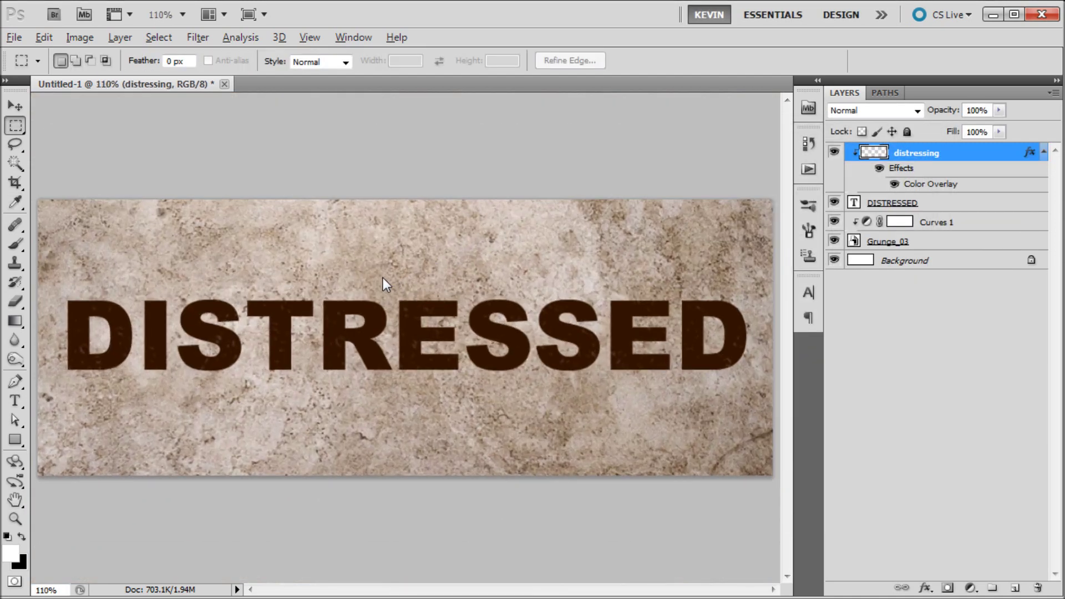
key(ctrl+1)
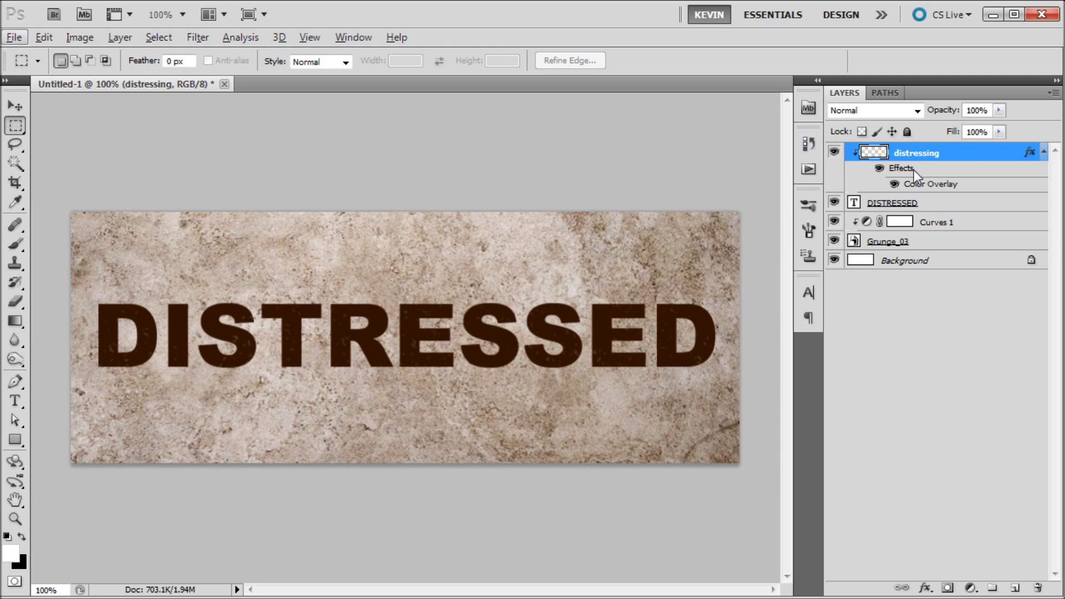
double_click(917, 184)
click(765, 195)
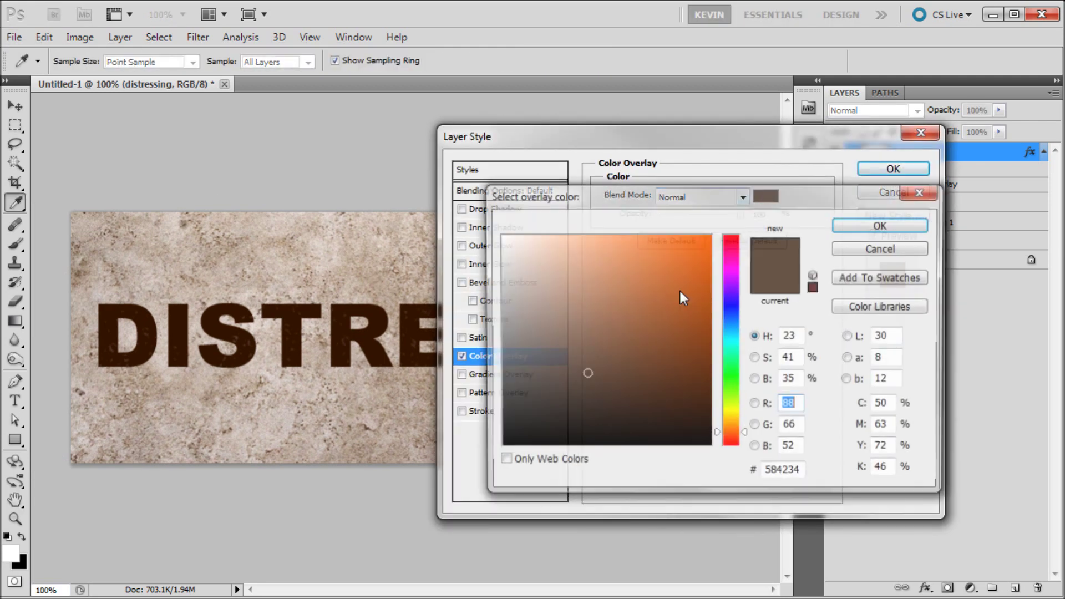
click(559, 351)
click(550, 351)
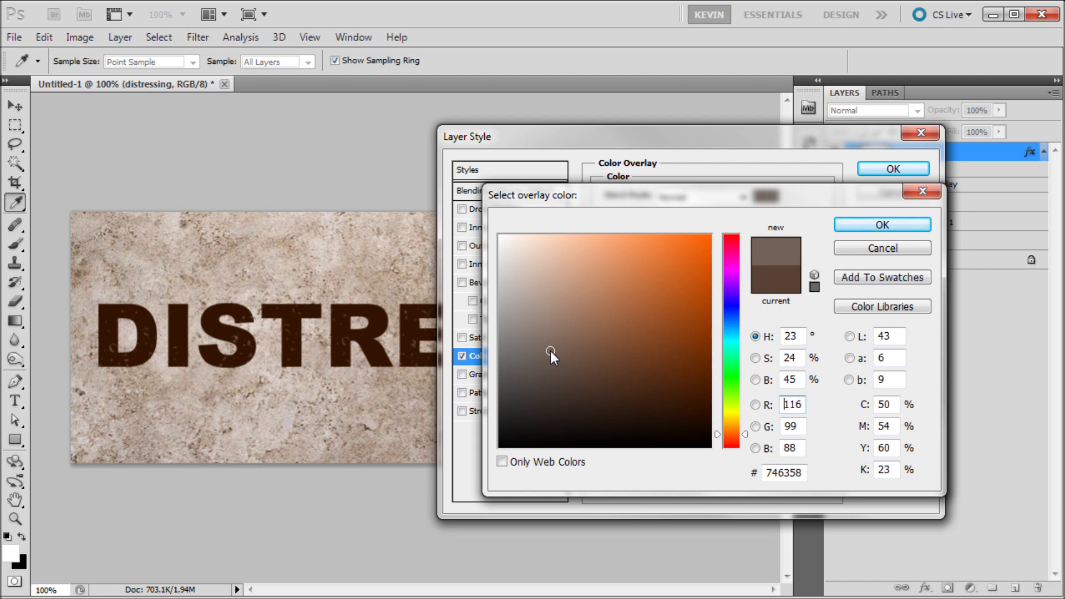
mouse_move(535, 352)
mouse_down()
mouse_move(551, 346)
mouse_move(544, 340)
mouse_up()
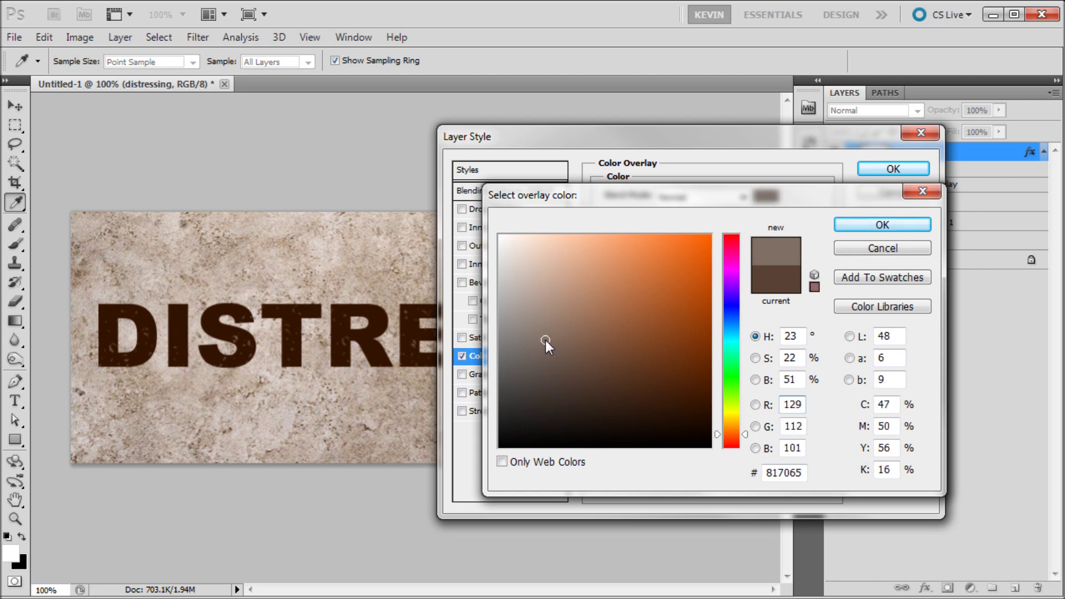
click(848, 224)
click(893, 169)
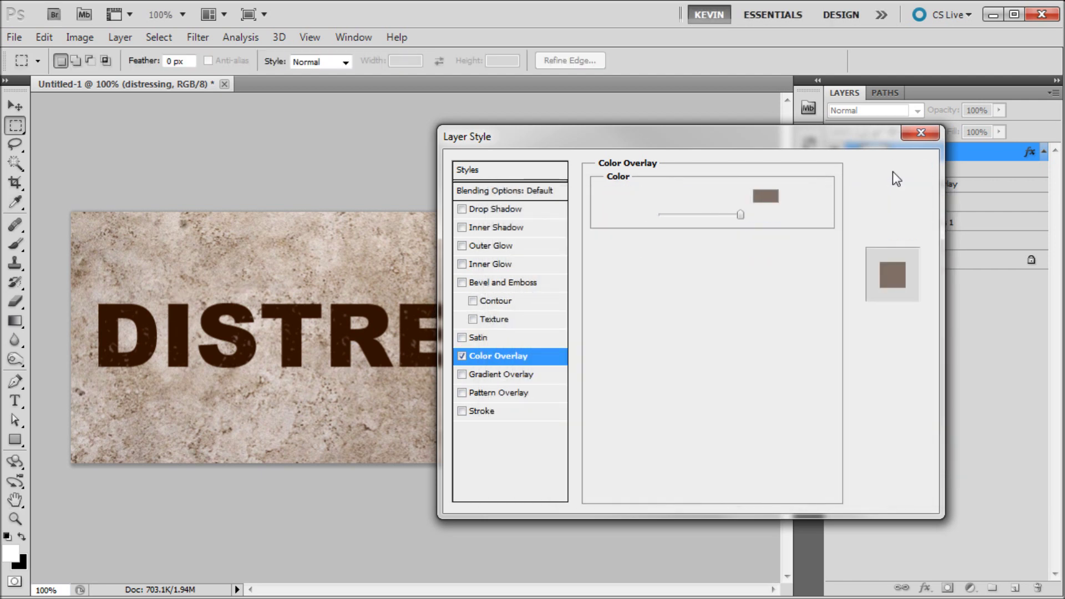
scroll(506, 338, up, 3)
scroll(502, 339, up, 2)
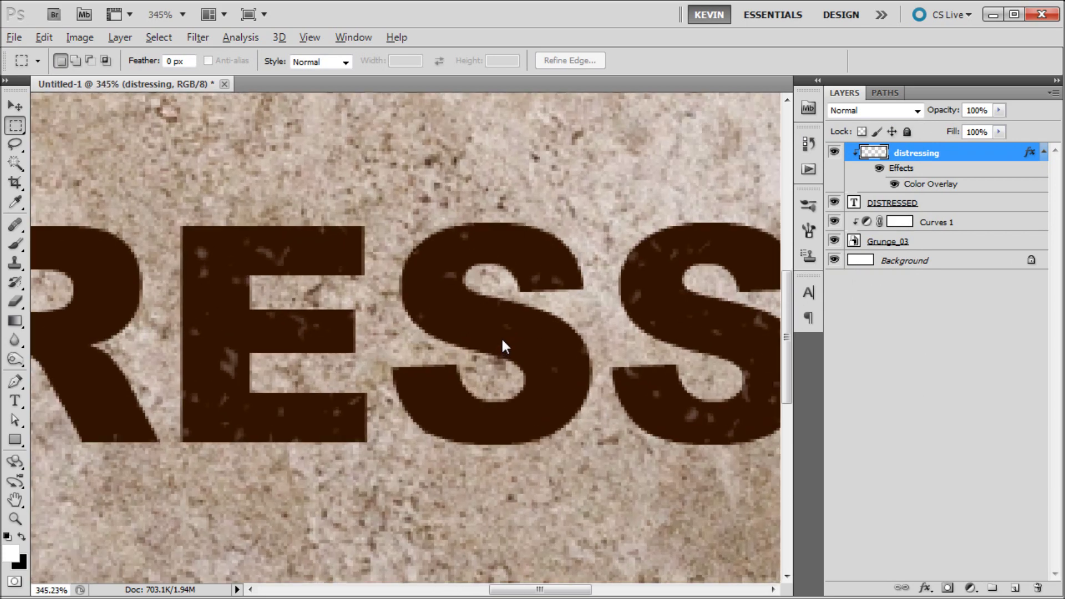
scroll(501, 338, down, 4)
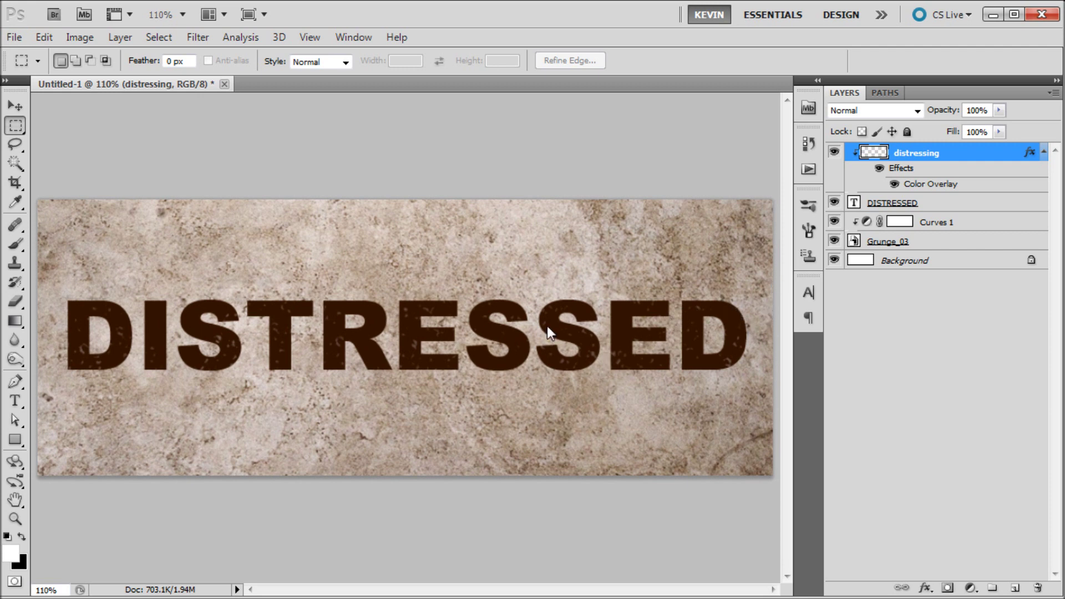
Step: Add a new layer above distressing and fill it with black
click(1015, 589)
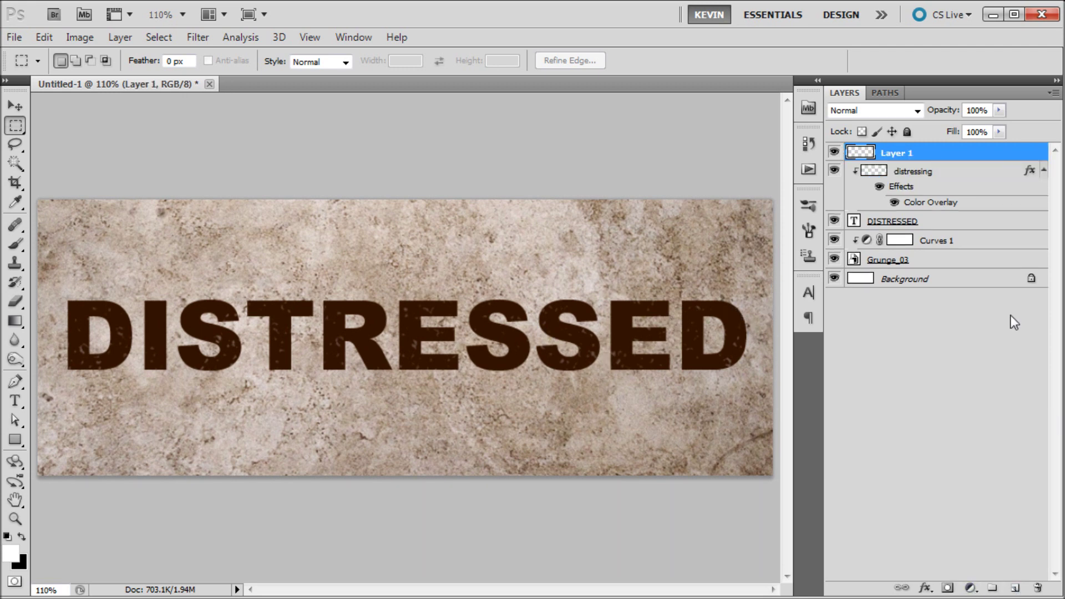
click(199, 39)
click(382, 14)
click(22, 536)
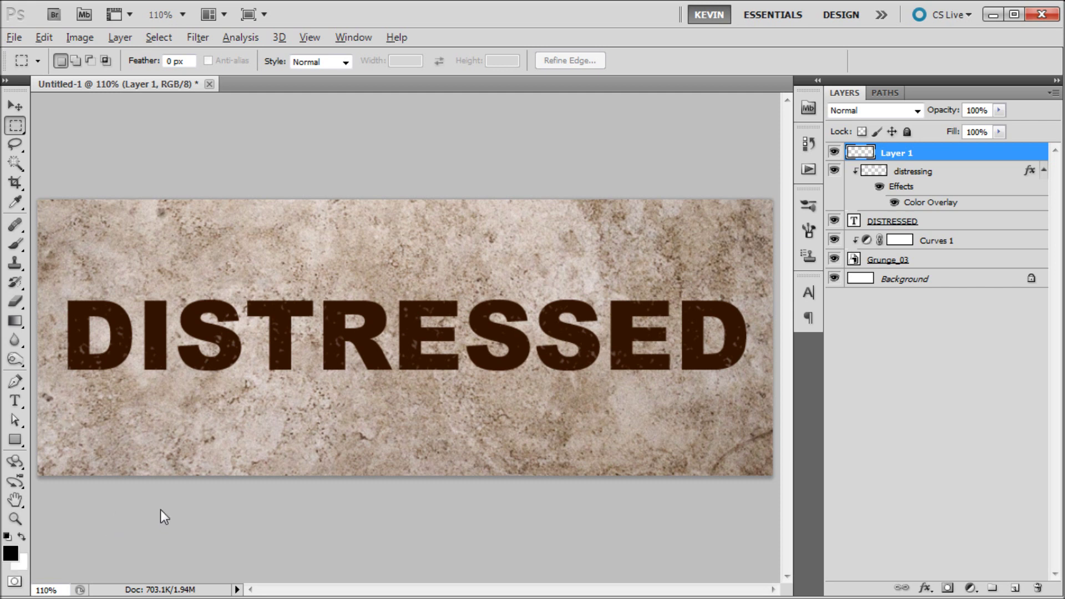
key(alt+BackSpace)
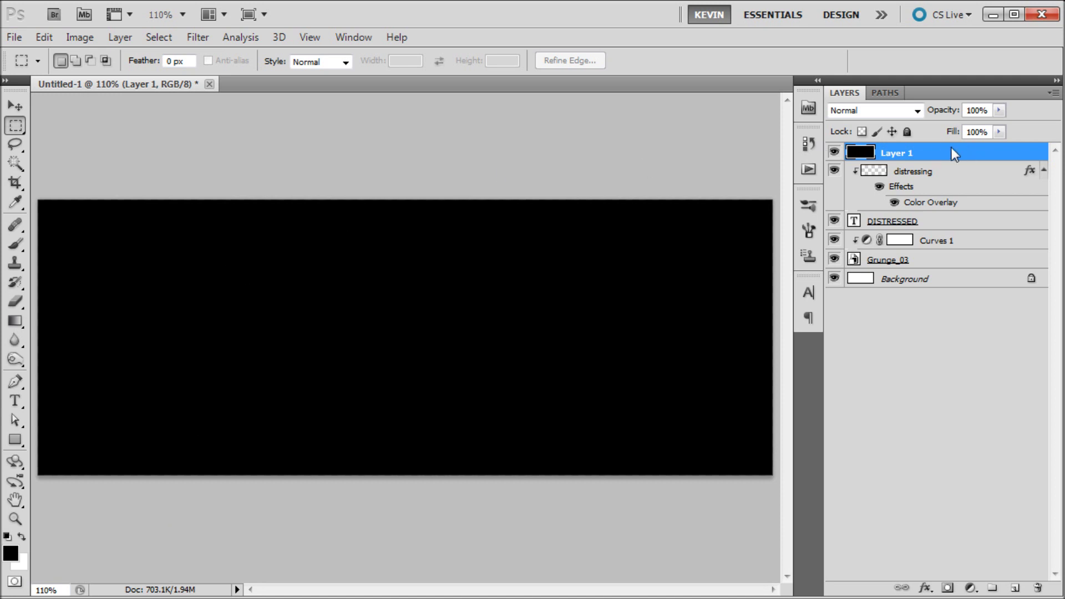
Step: Apply Add Noise at 54.20%, Uniform and Monochromatic, to the black layer
click(201, 37)
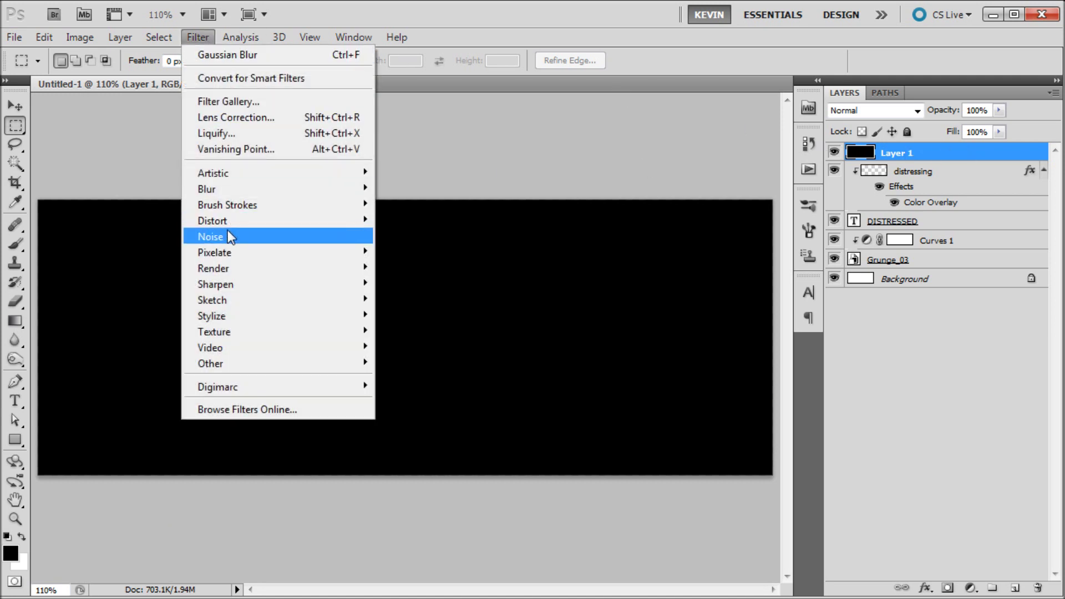
mouse_move(230, 236)
click(425, 235)
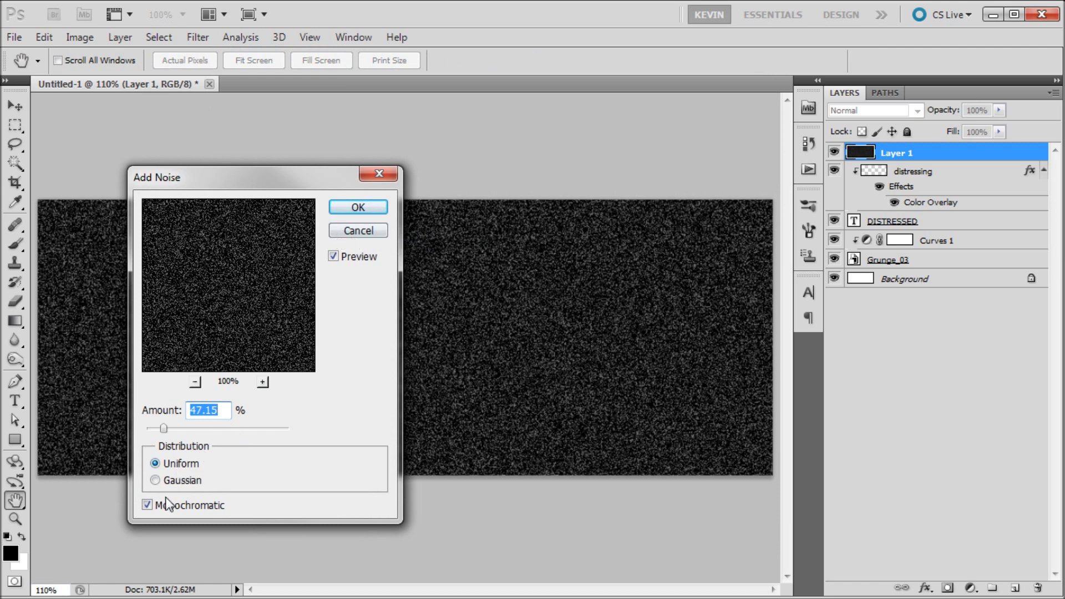
drag(164, 431, 166, 430)
click(148, 504)
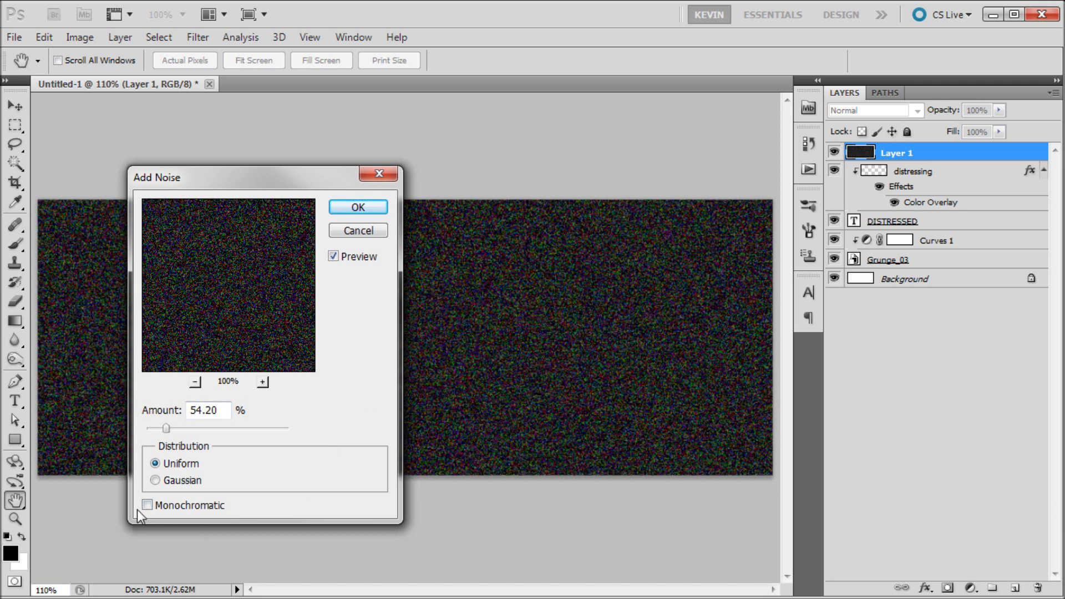
click(147, 504)
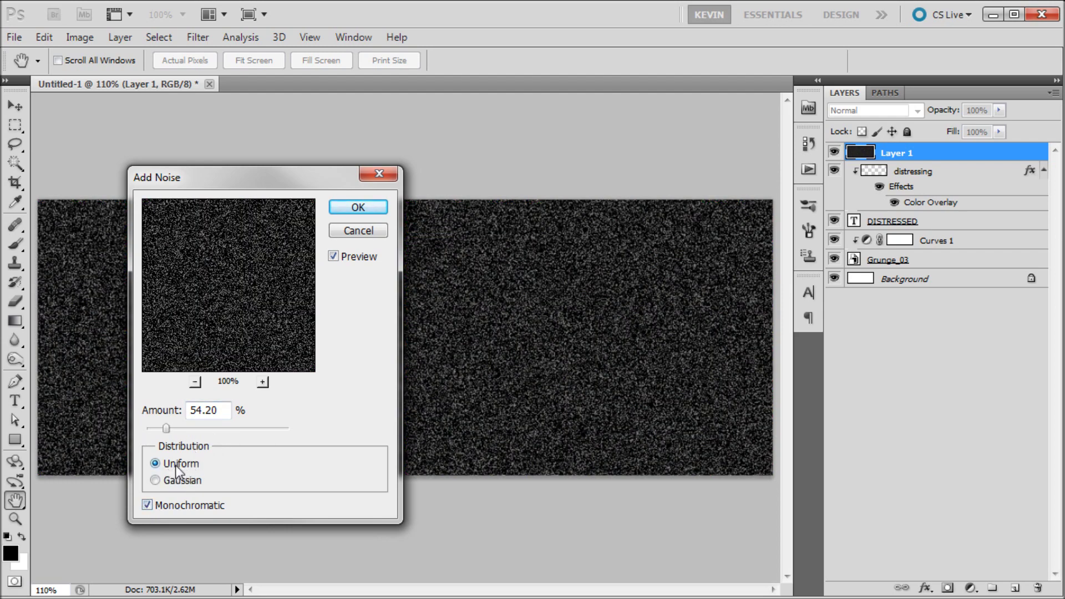
click(355, 213)
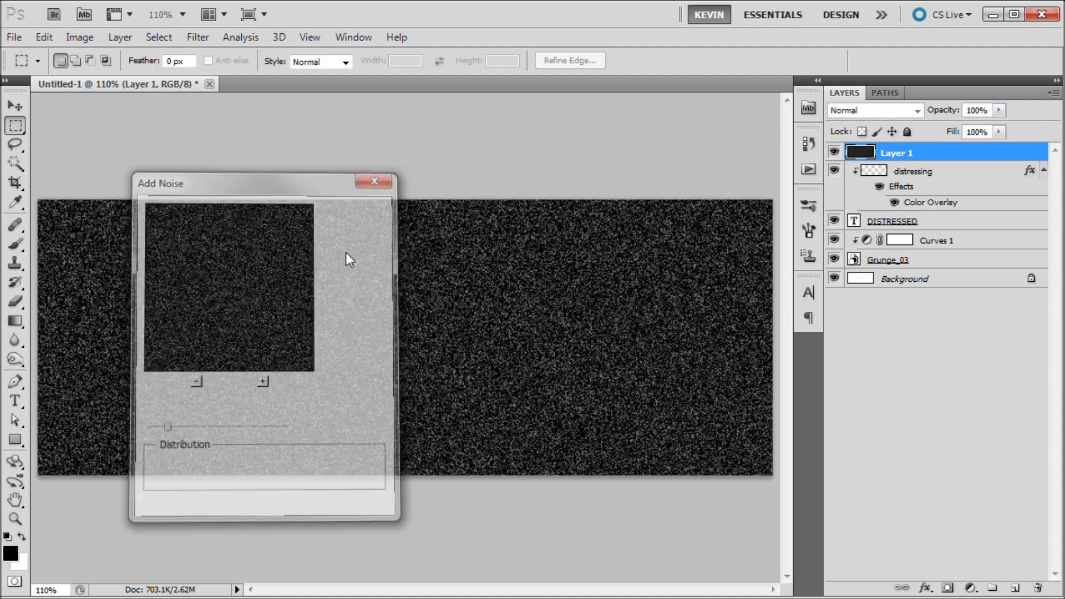
Step: Return Layer 1's blend mode to Screen after trying other modes
click(872, 110)
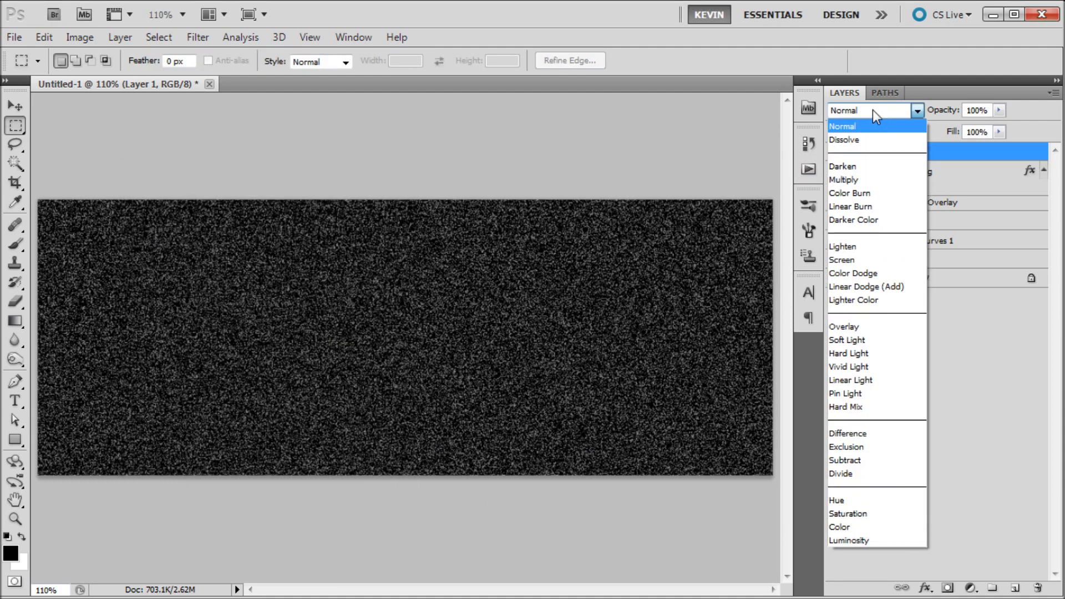
click(857, 260)
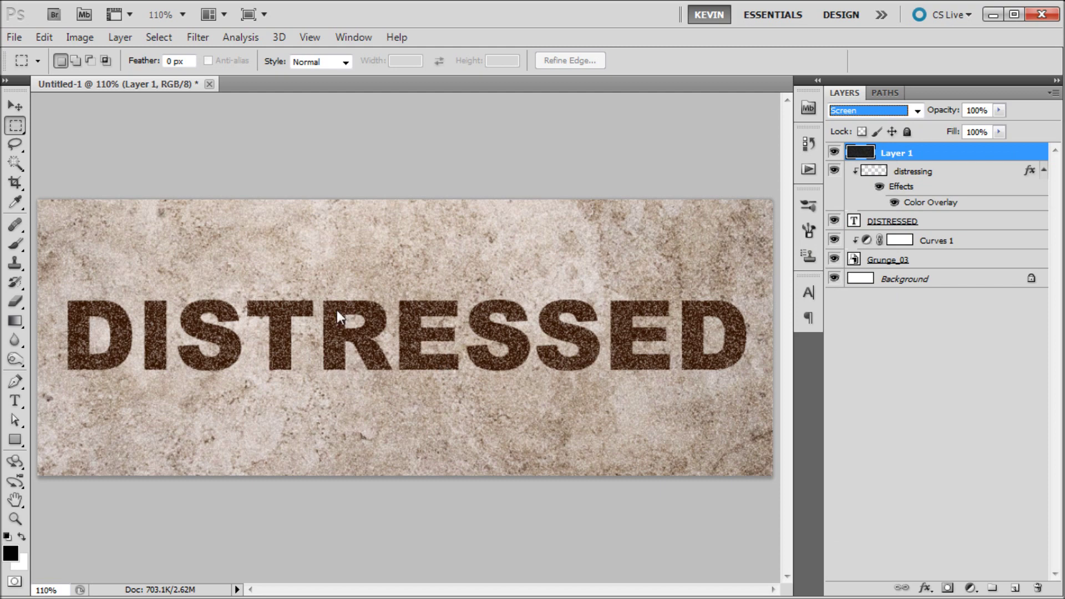
key(Up)
key(Up)
key(Up)
key(Up)
key(Down)
key(Down)
click(873, 109)
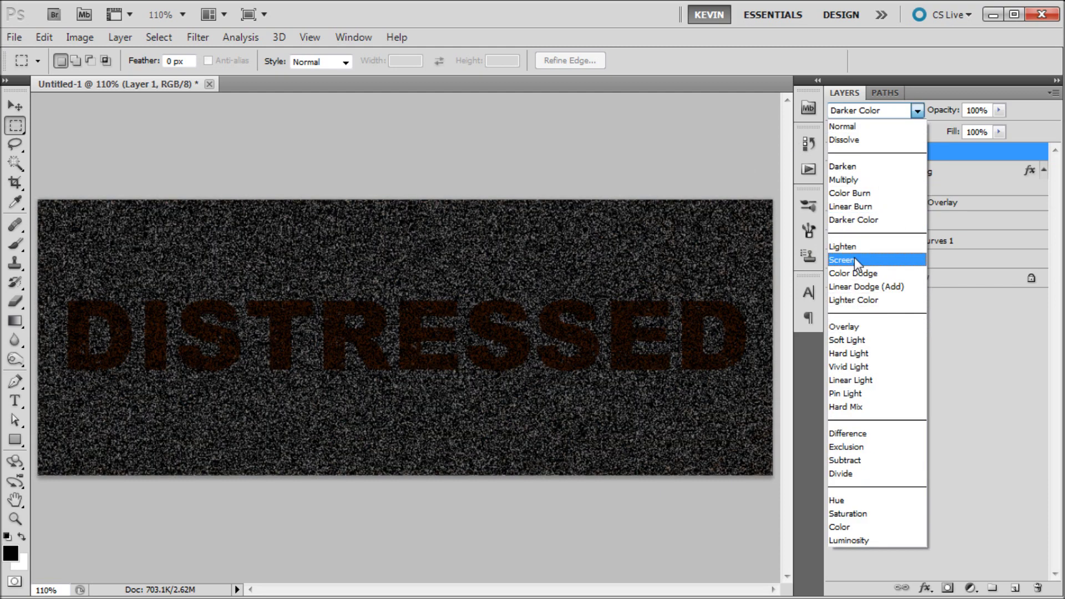
click(854, 258)
Step: Lower Layer 1's opacity to 11% so the noise speckling nearly disappears
key(alt)
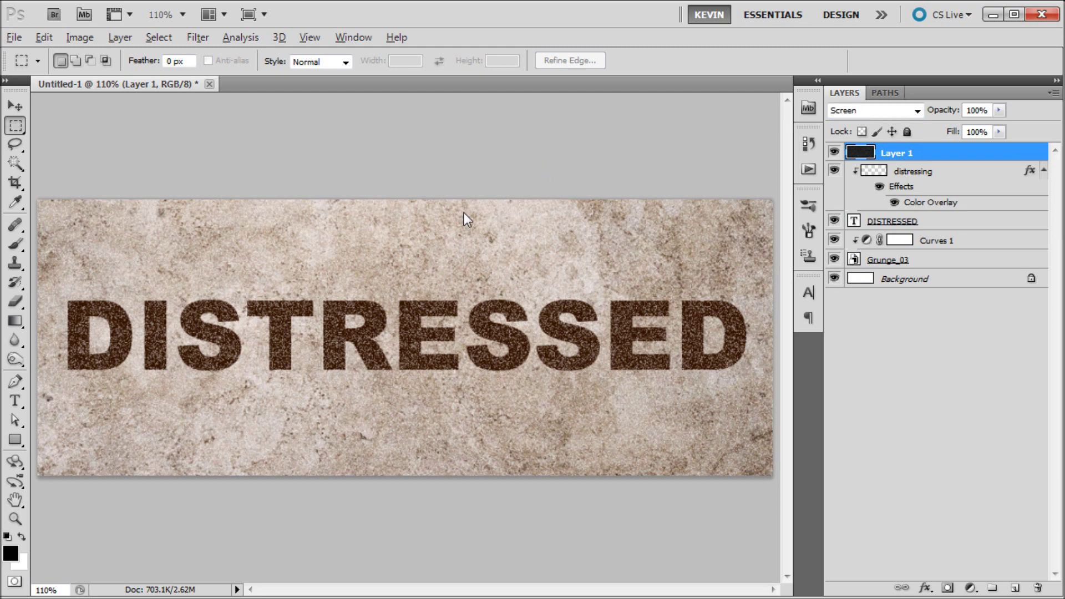
scroll(337, 395, up, 8)
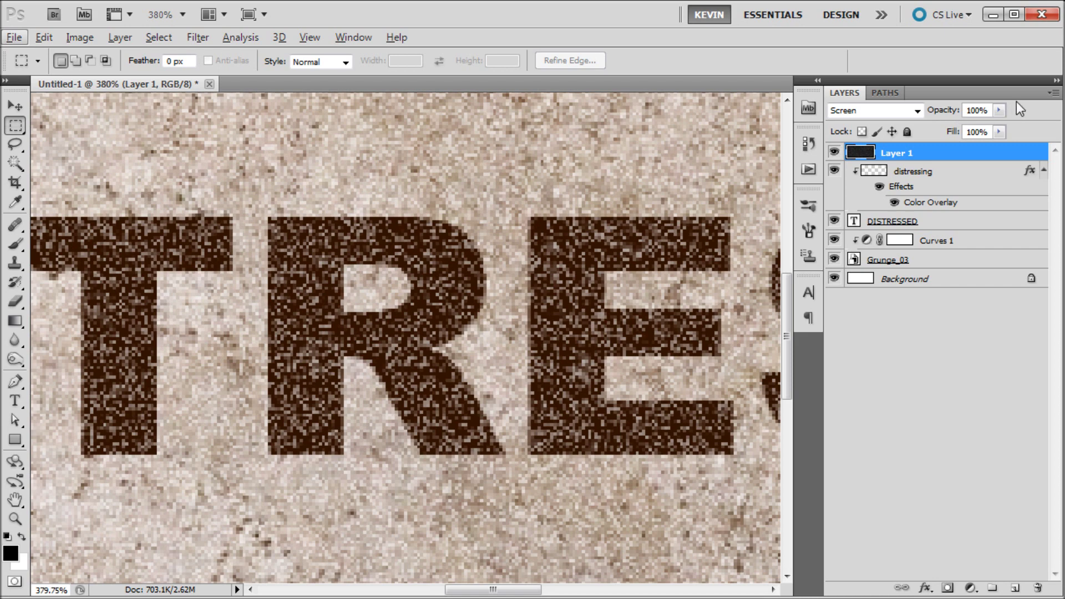
click(999, 110)
drag(966, 126, 923, 123)
scroll(438, 239, down, 1)
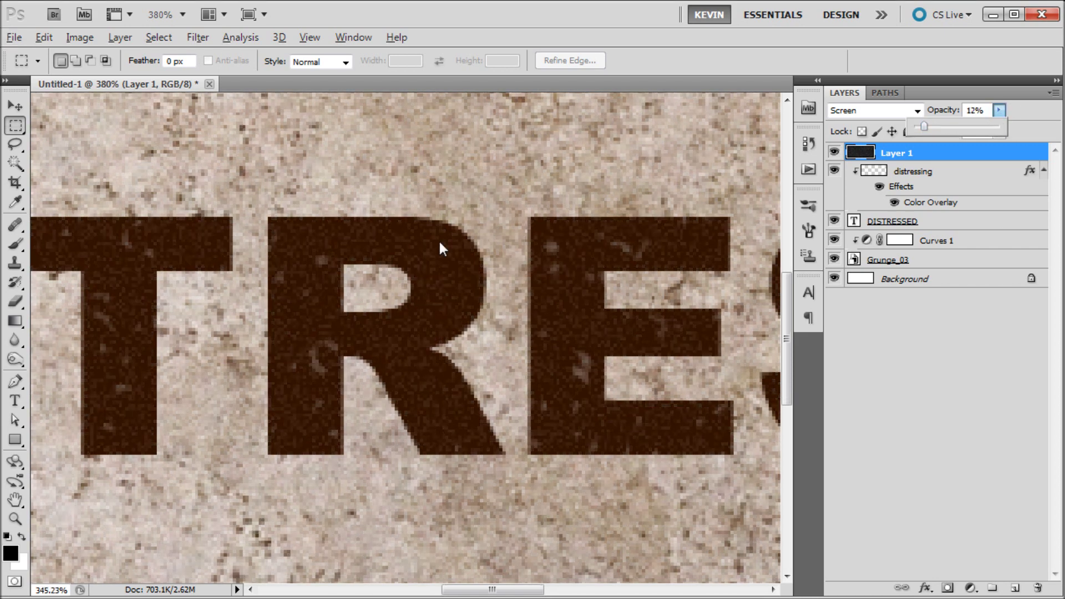
scroll(414, 231, down, 4)
scroll(311, 297, up, 1)
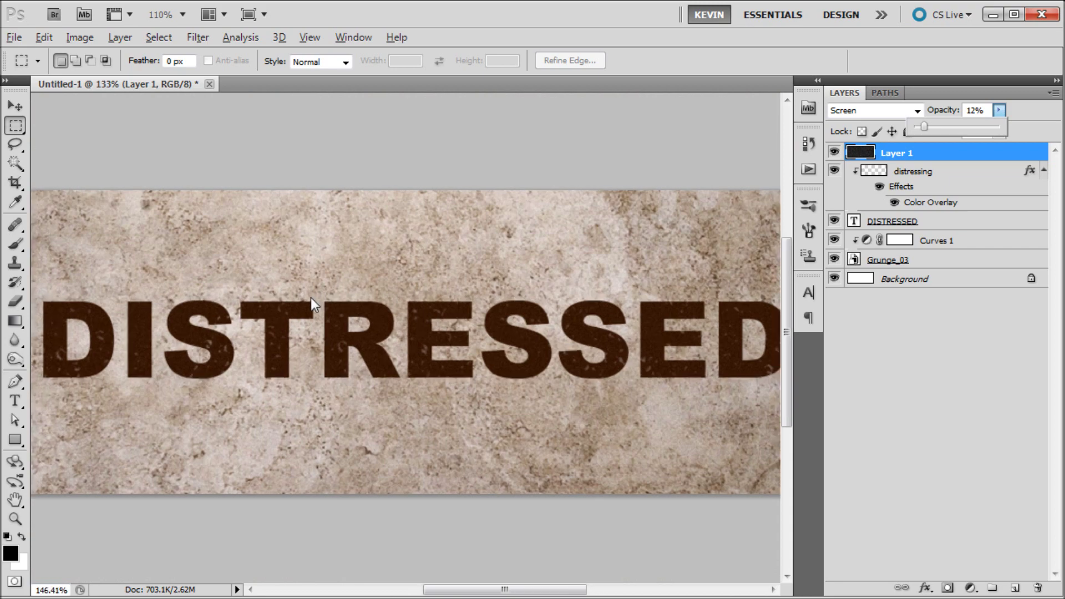
scroll(310, 297, up, 3)
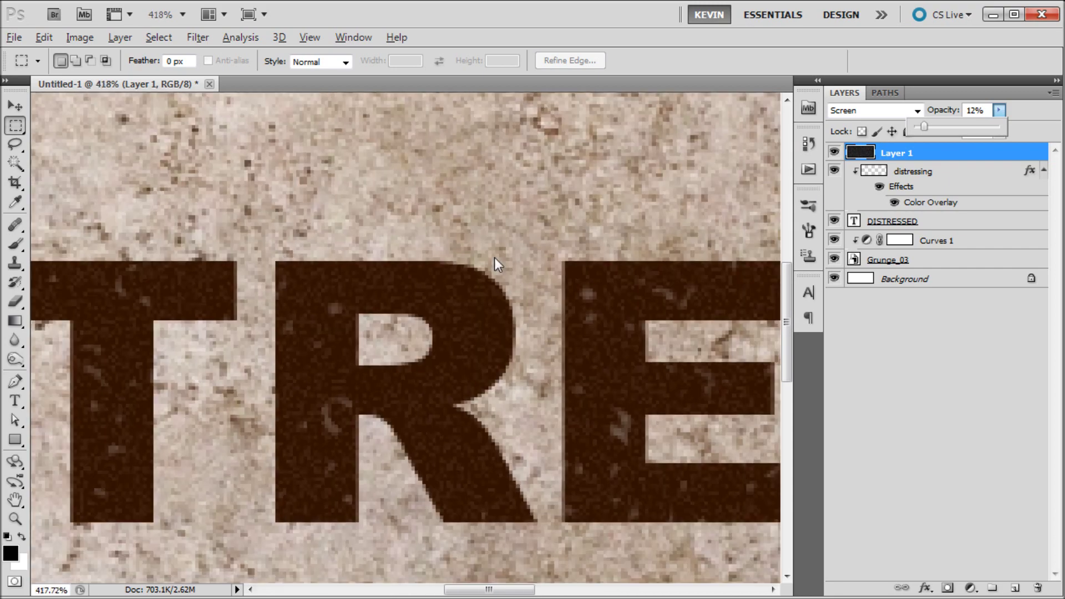
key(alt)
drag(930, 128, 923, 128)
scroll(521, 255, down, 6)
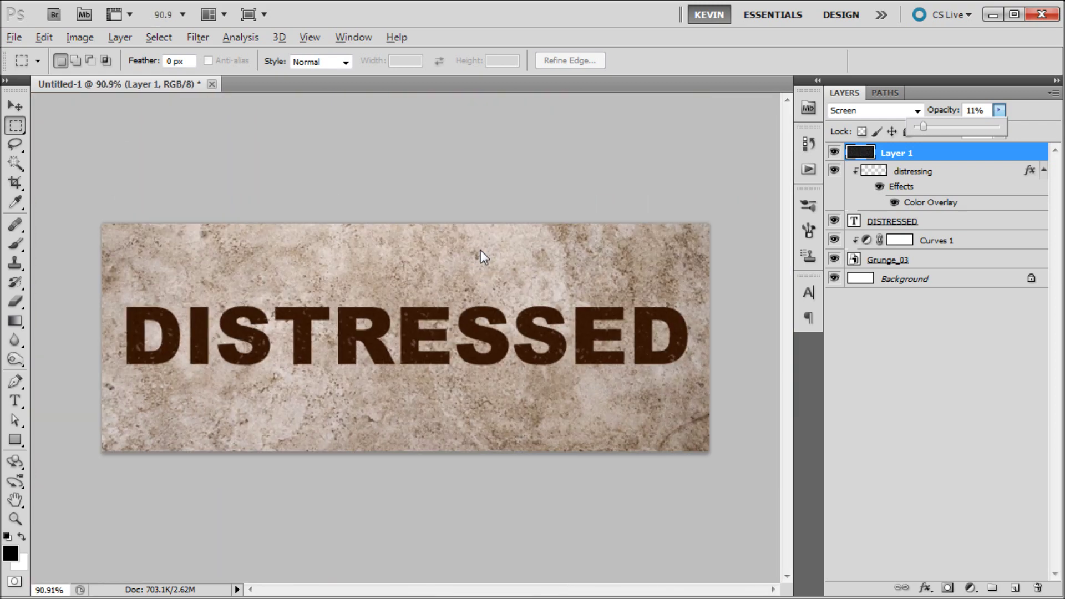
scroll(405, 263, up, 2)
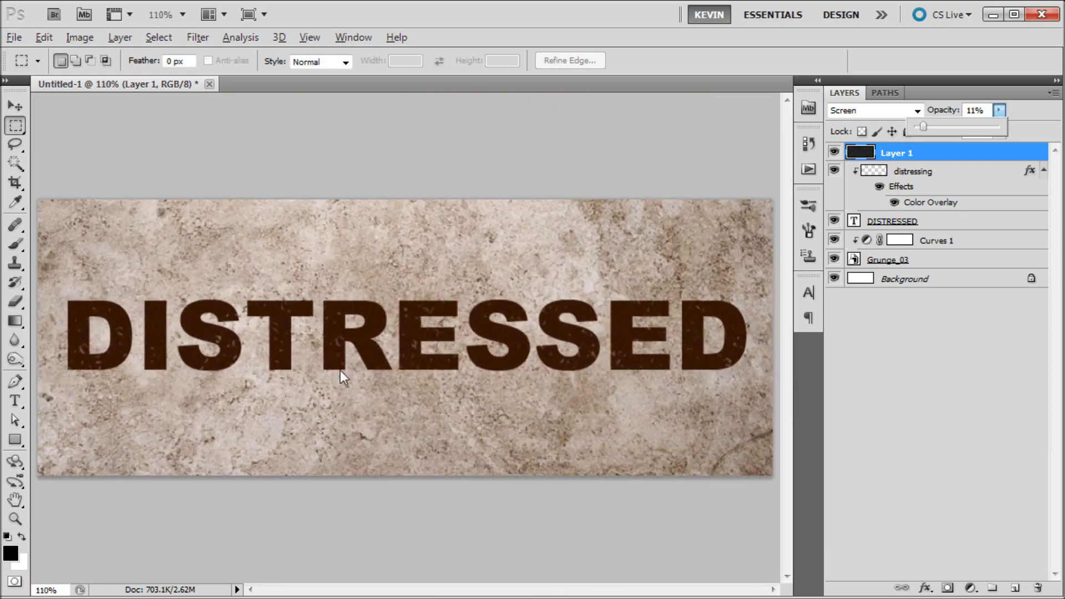
scroll(340, 371, up, 5)
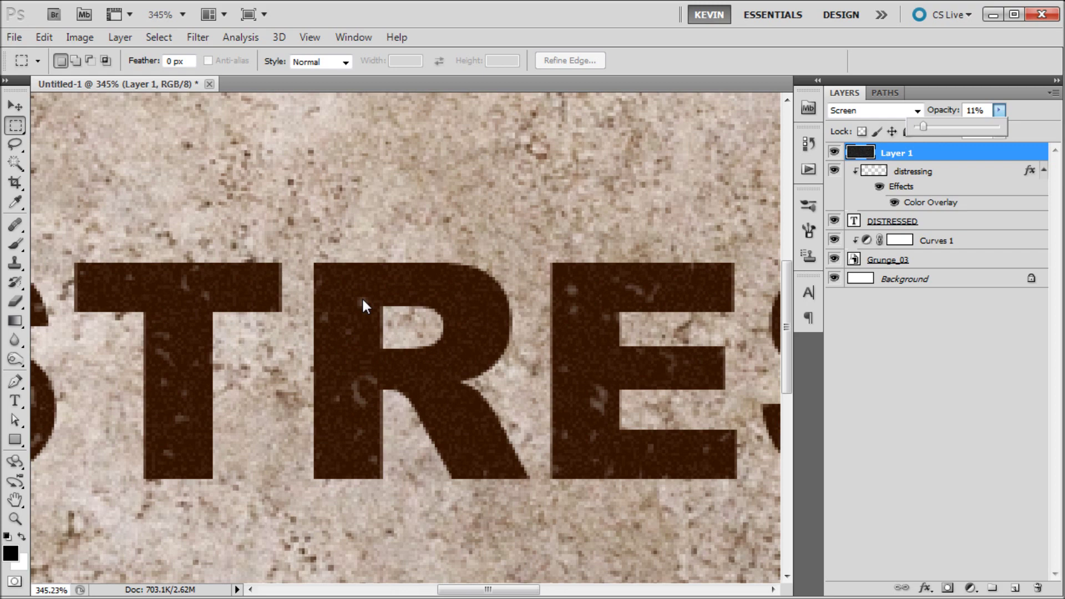
scroll(364, 304, down, 5)
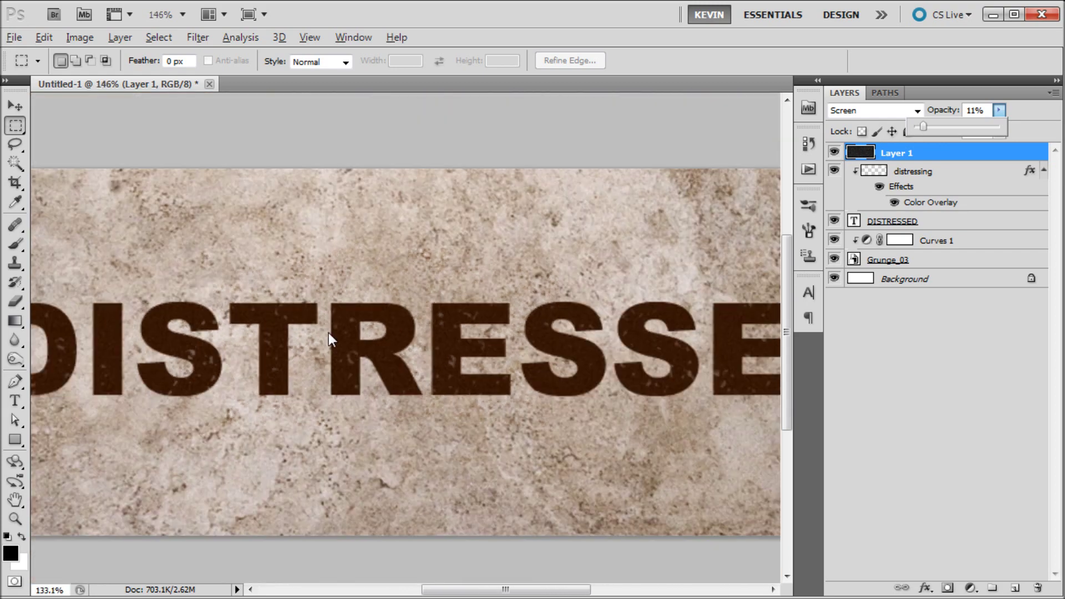
scroll(324, 333, up, 1)
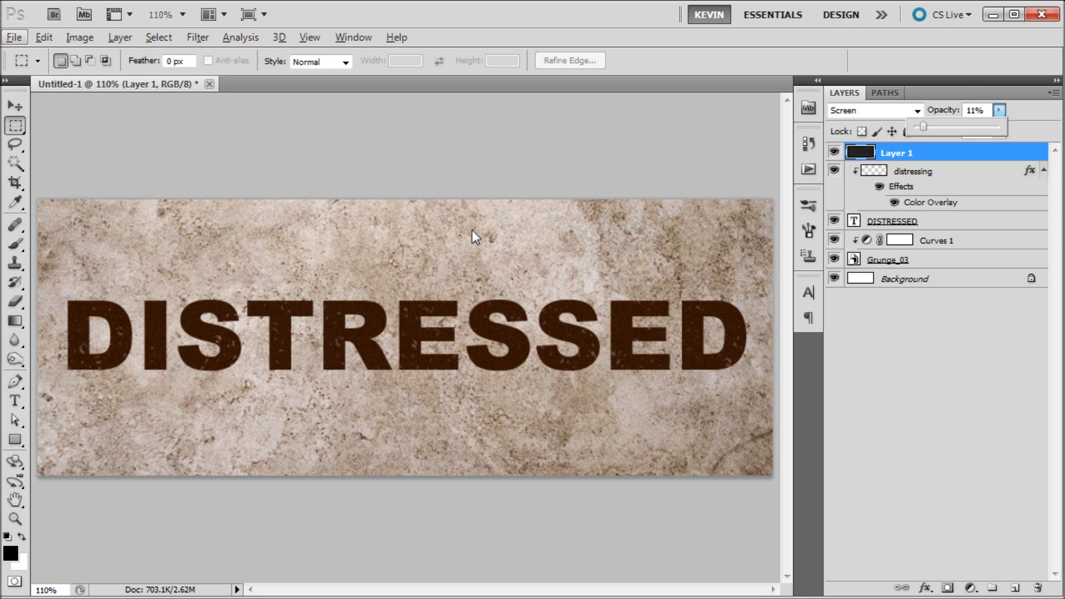
click(1042, 125)
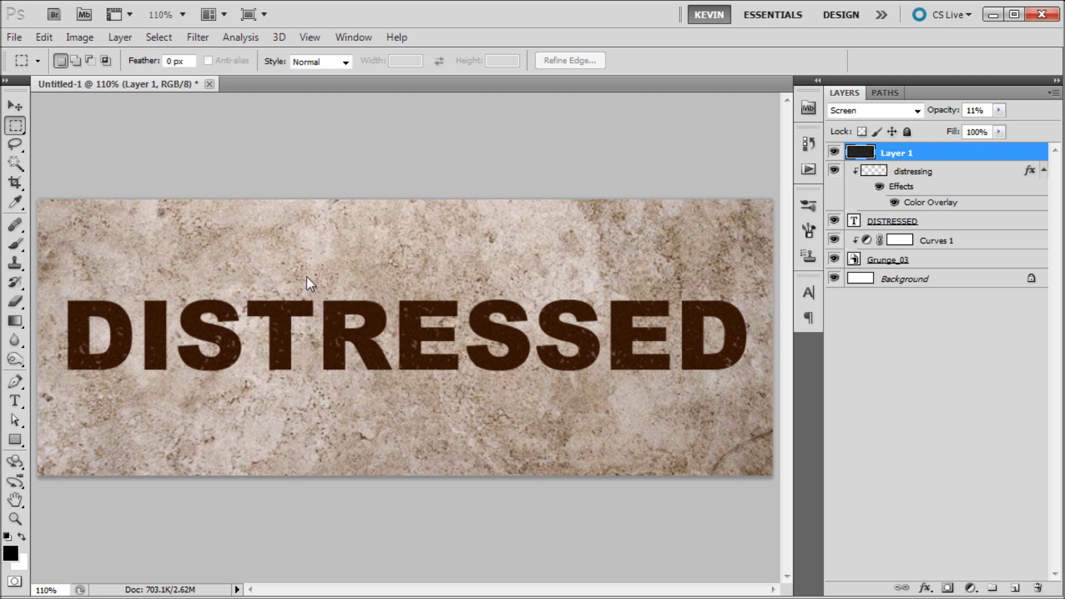
Step: Try a few marquee selections around and above the DISTRESSED text, clearing each
scroll(274, 271, up, 1)
scroll(272, 271, down, 1)
drag(62, 287, 749, 395)
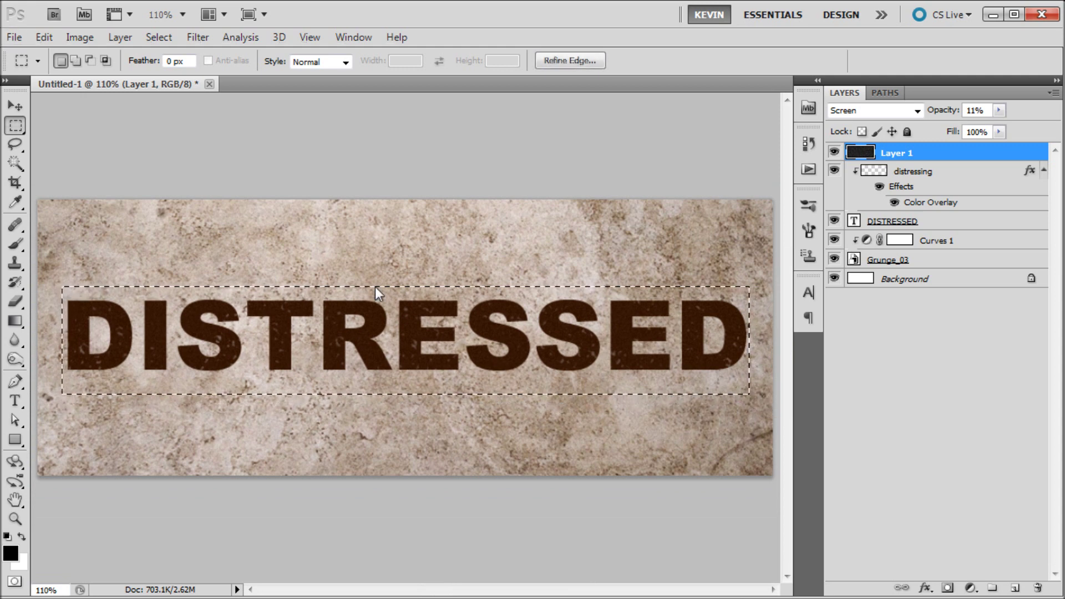
key(ctrl+d)
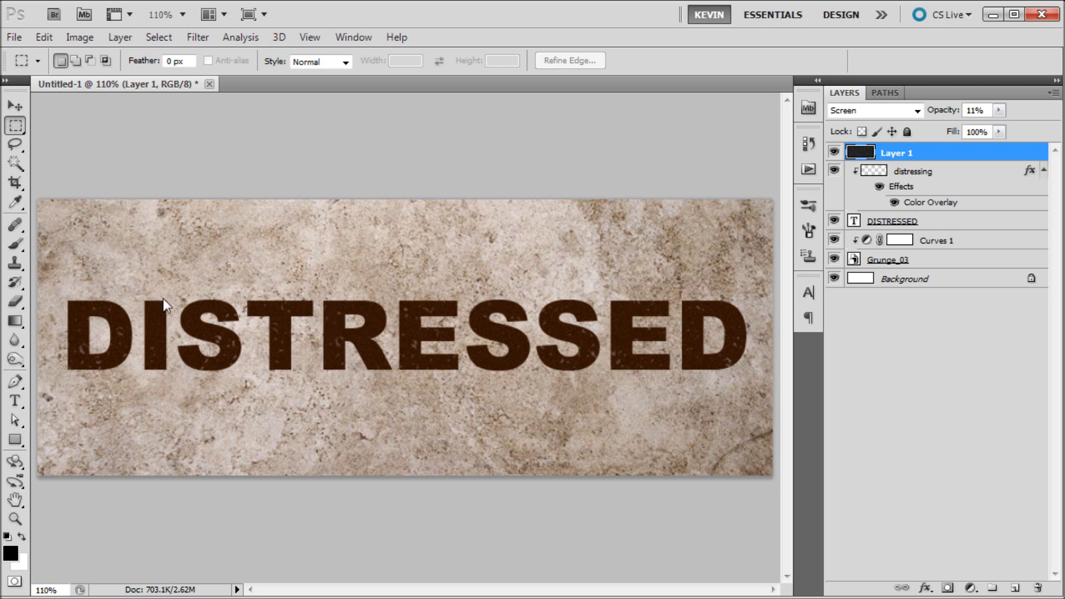
drag(105, 329, 185, 364)
key(ctrl+d)
drag(277, 261, 402, 277)
key(ctrl+d)
Step: Load the distressing layer's specks as a selection and invert it
ctrl+click(867, 171)
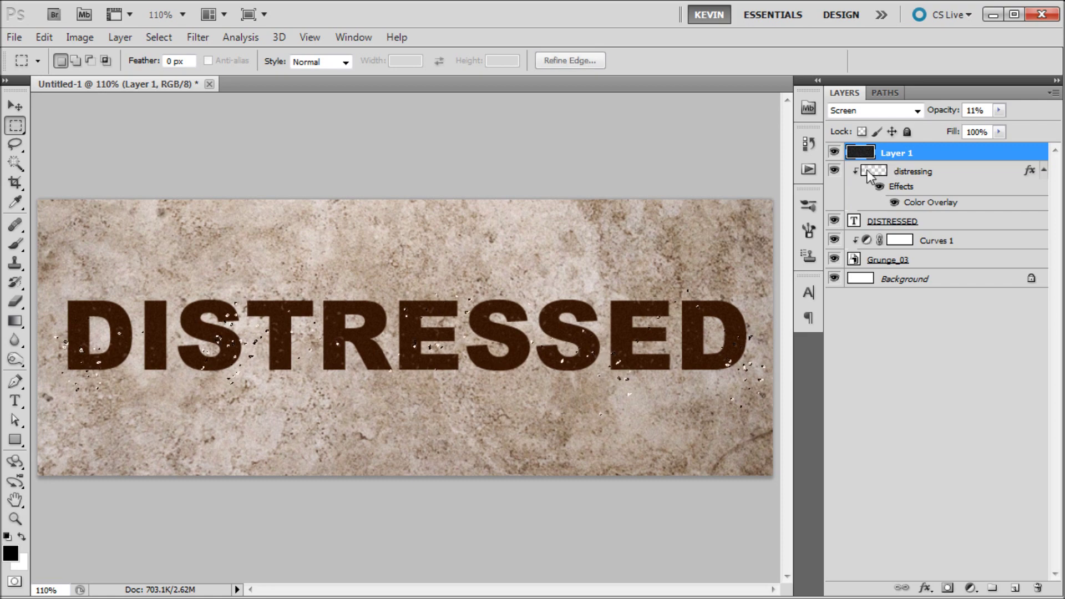
scroll(219, 350, up, 5)
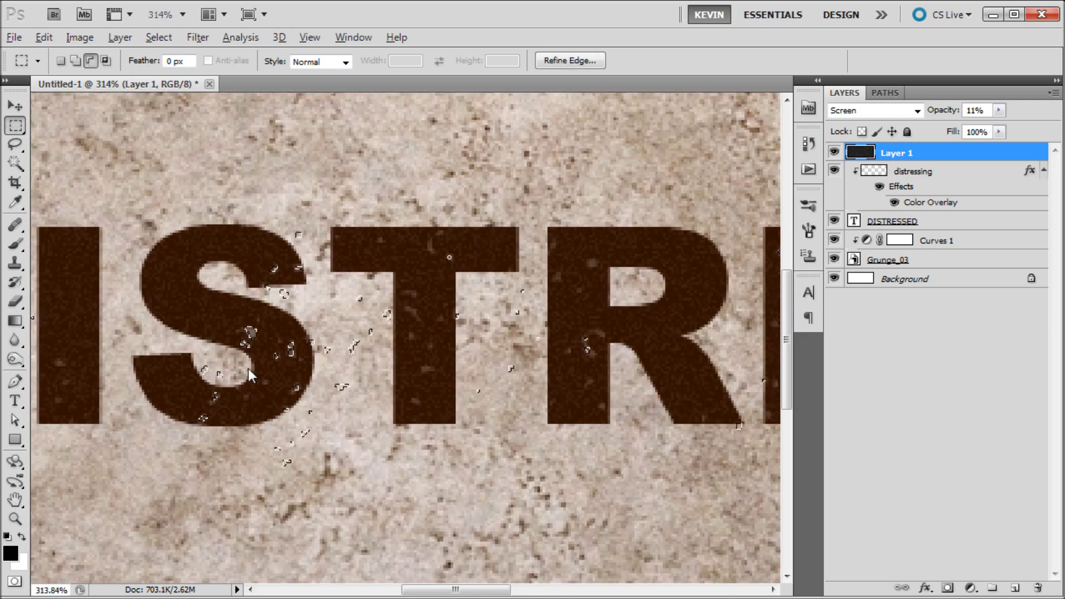
scroll(291, 352, down, 5)
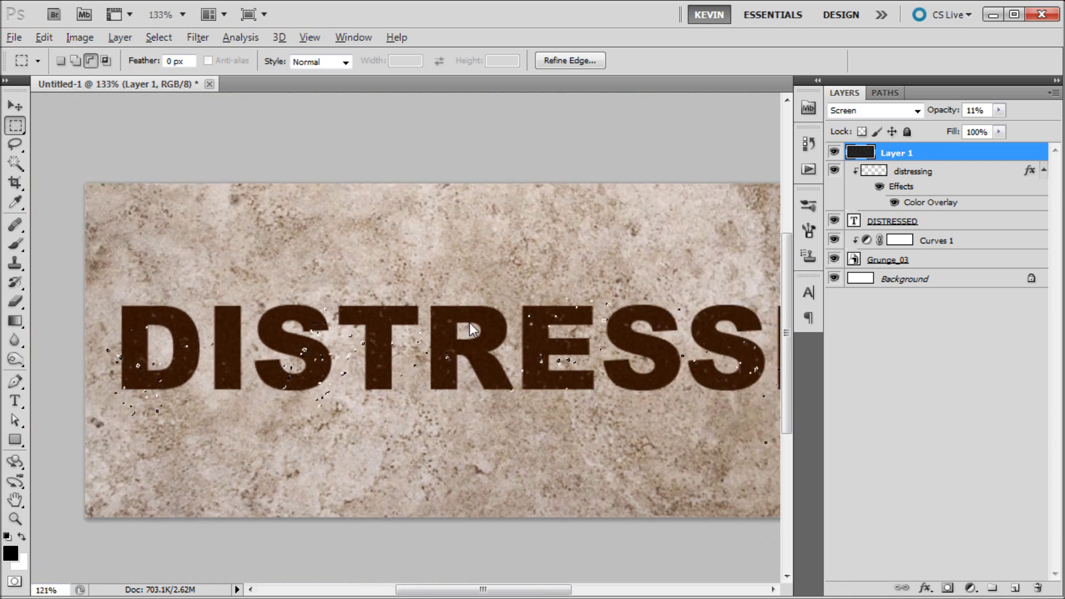
scroll(469, 322, down, 1)
click(124, 37)
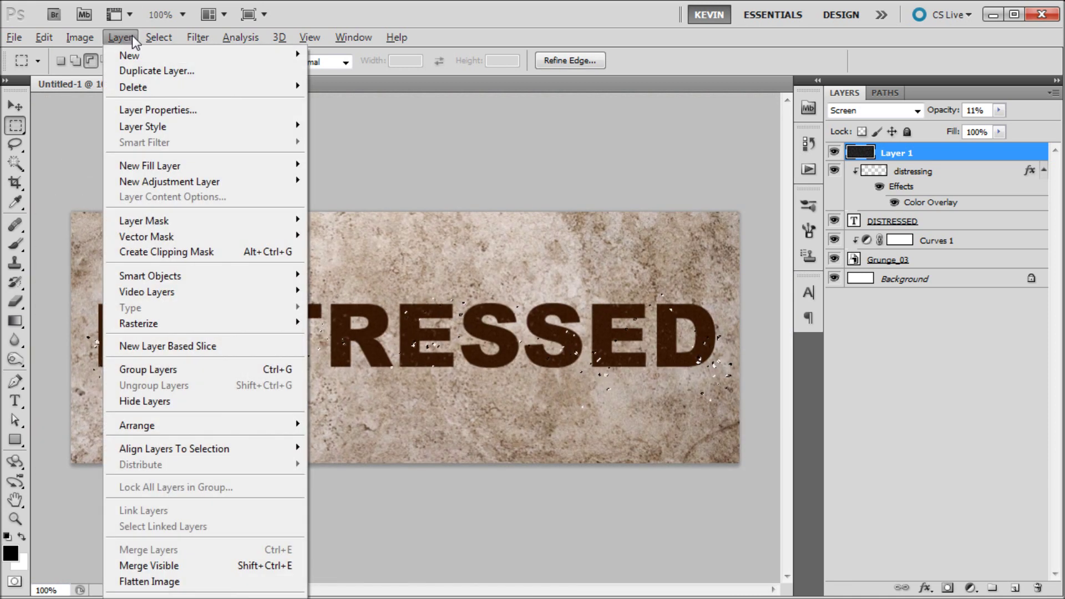
mouse_move(149, 36)
click(175, 99)
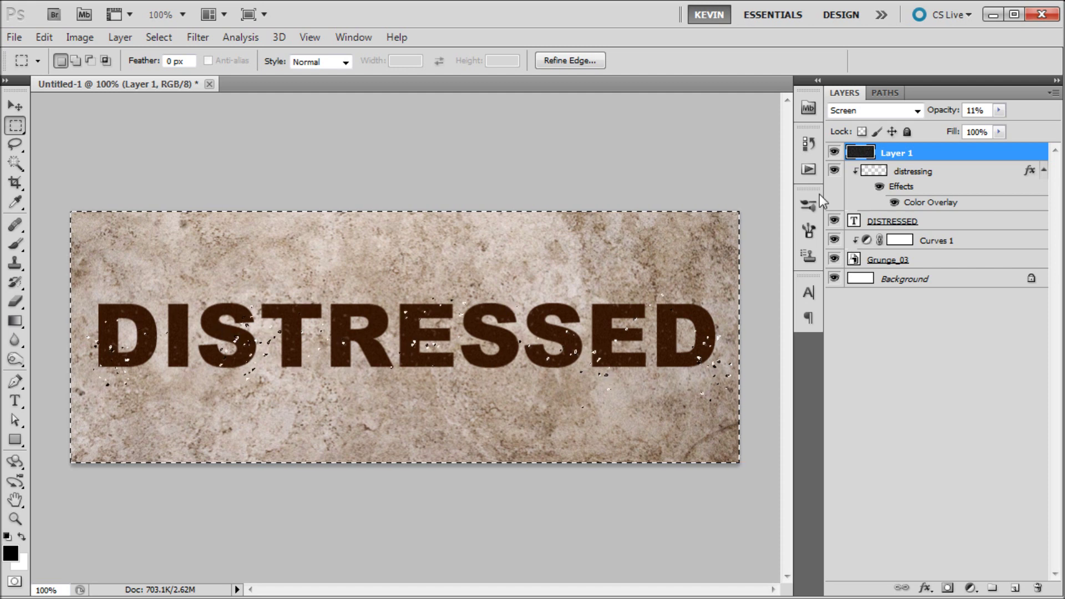
Step: Add a layer mask to the DISTRESSED text layer from the inverted selection
click(925, 217)
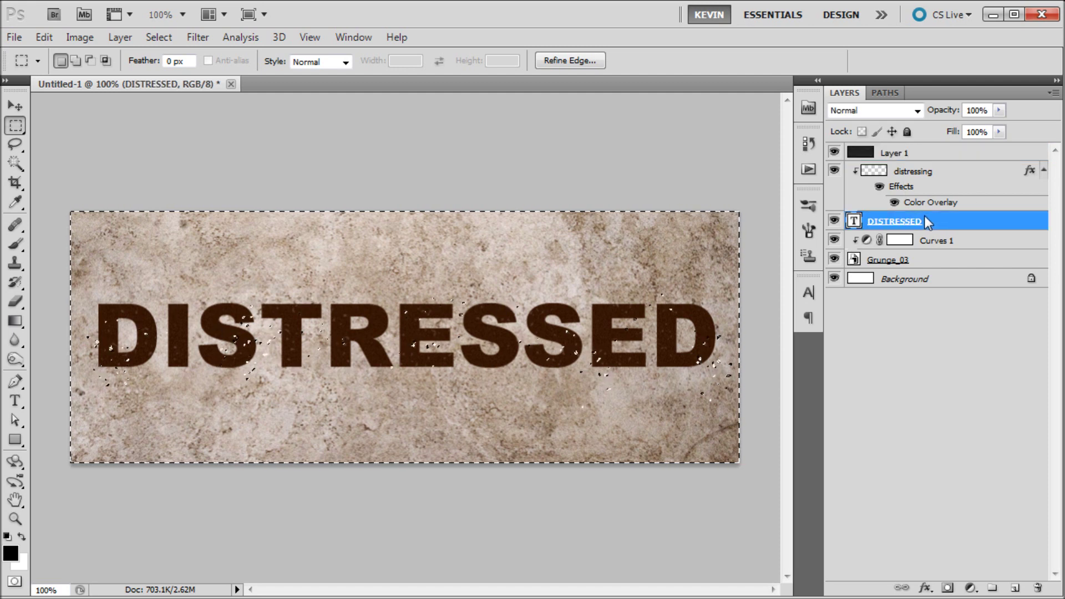
click(948, 587)
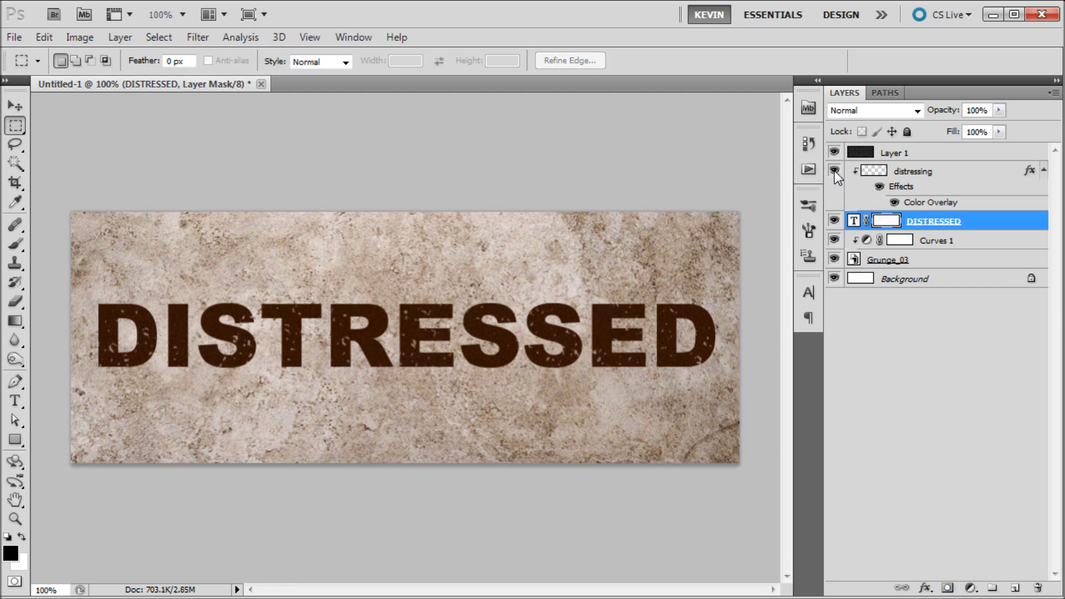
click(932, 170)
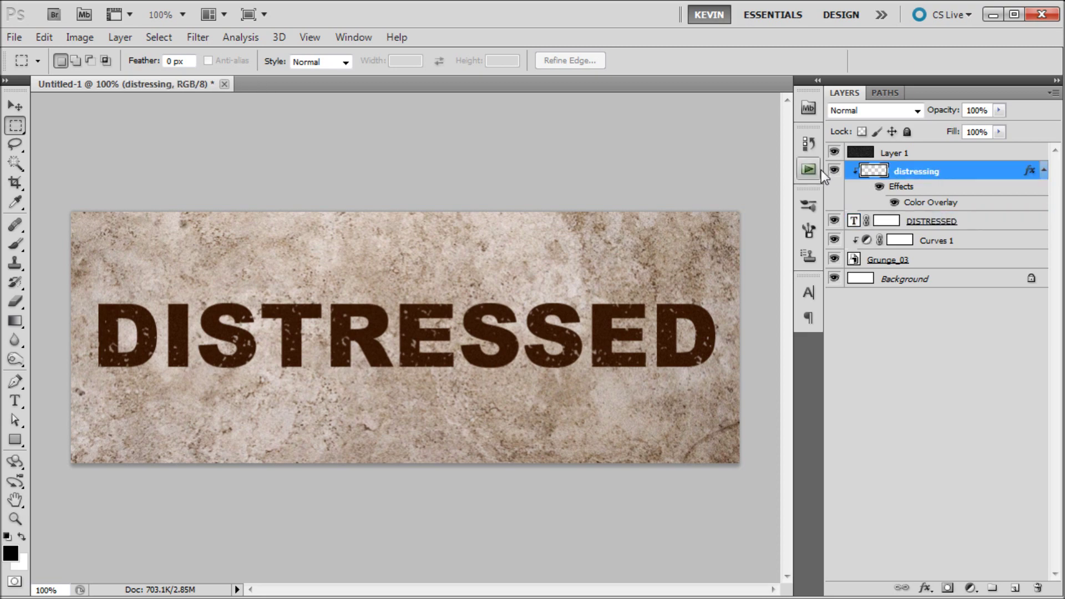
Step: Hide the distressing layer and zoom in to inspect the worn TR letters
click(831, 170)
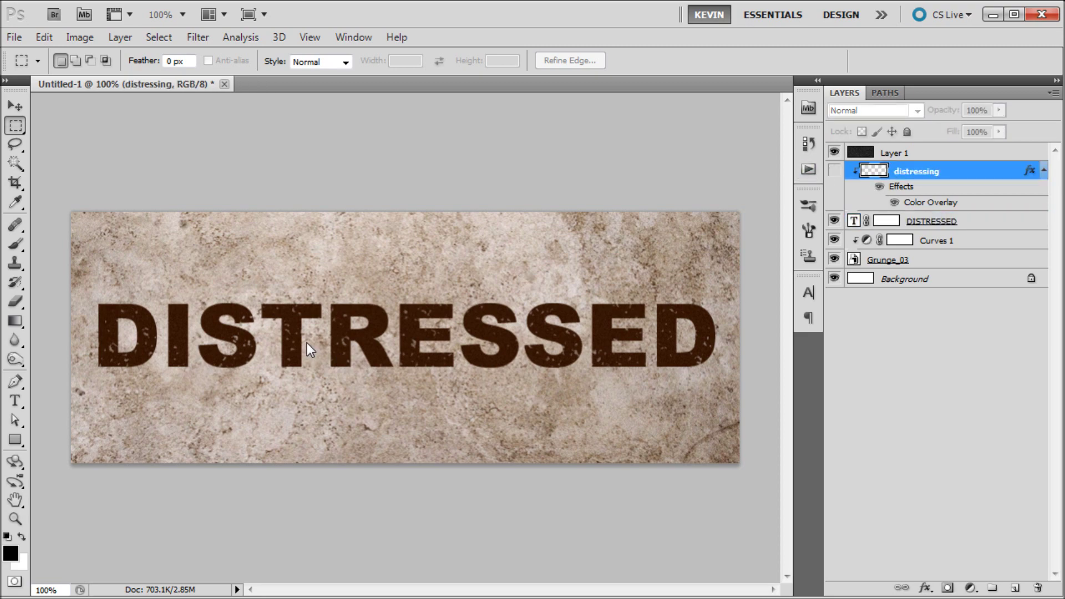
drag(260, 313, 543, 393)
key(alt)
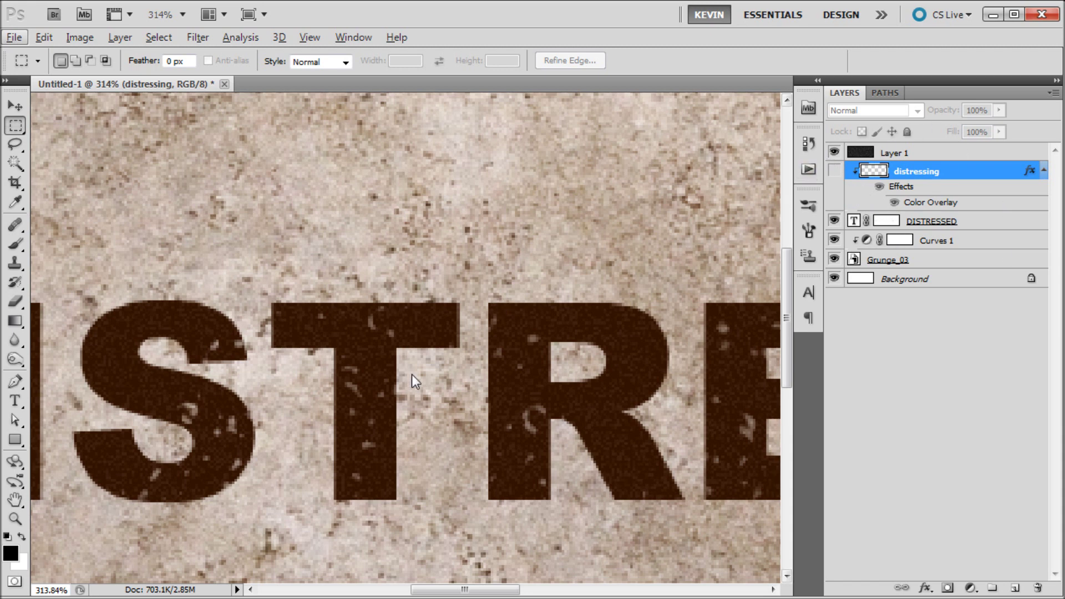
drag(174, 401, 213, 436)
click(215, 421)
Step: Target the DISTRESSED layer's mask and switch to the Brush tool
click(887, 220)
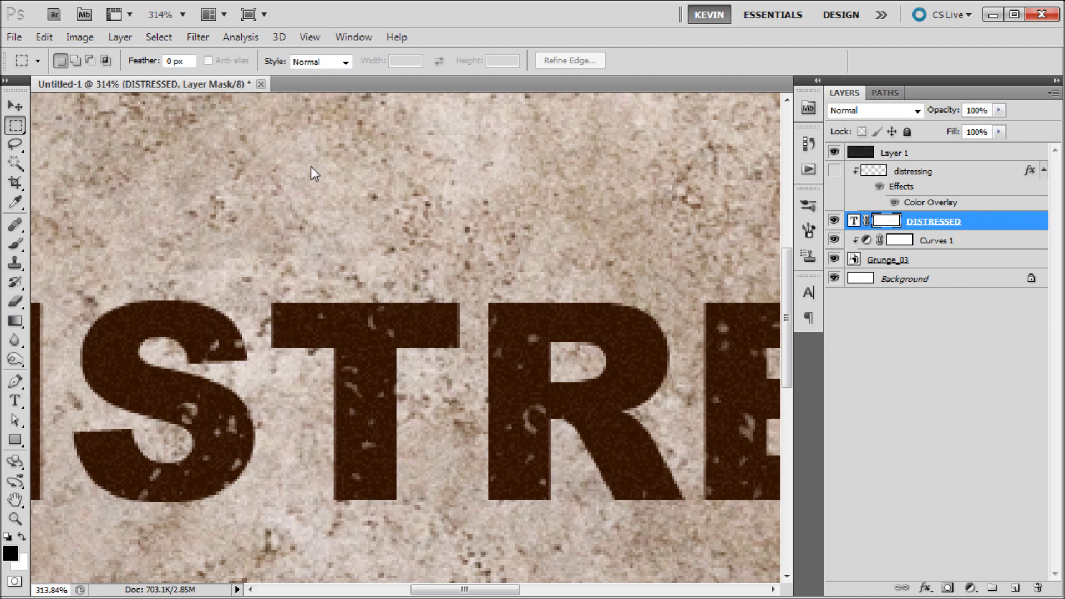
scroll(375, 399, down, 8)
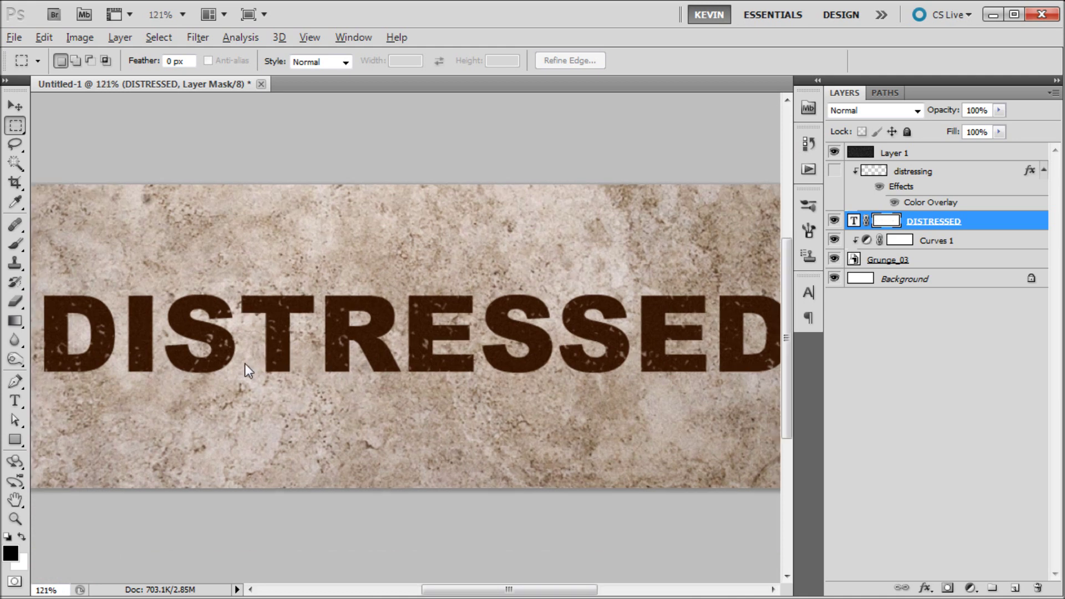
click(15, 244)
Step: Shrink the brush and paint black over the D's lower-left edge on the mask
key(bracketleft)
key(bracketleft)
key(bracketleft)
key(bracketleft)
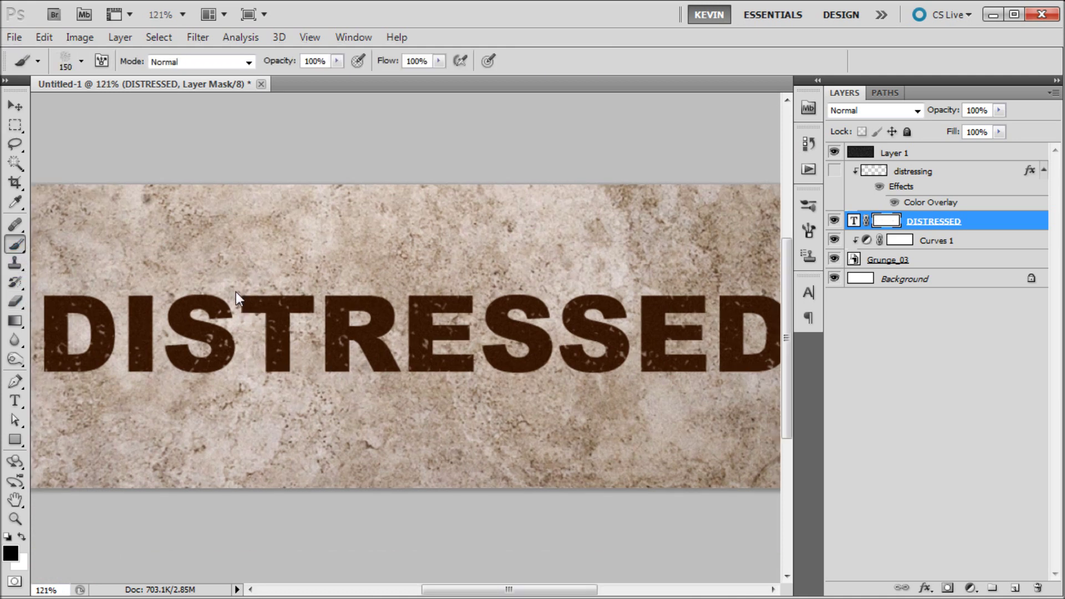
key(bracketleft)
key(bracketleft)
key(bracketleft)
key(bracketleft)
key(bracketleft)
scroll(79, 319, up, 6)
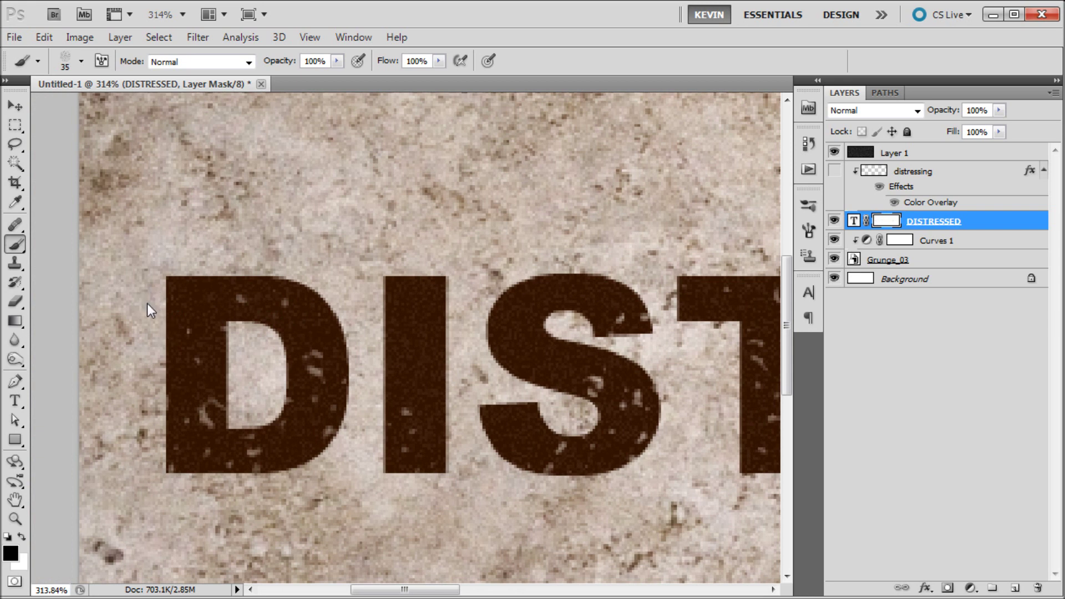
drag(154, 428, 156, 452)
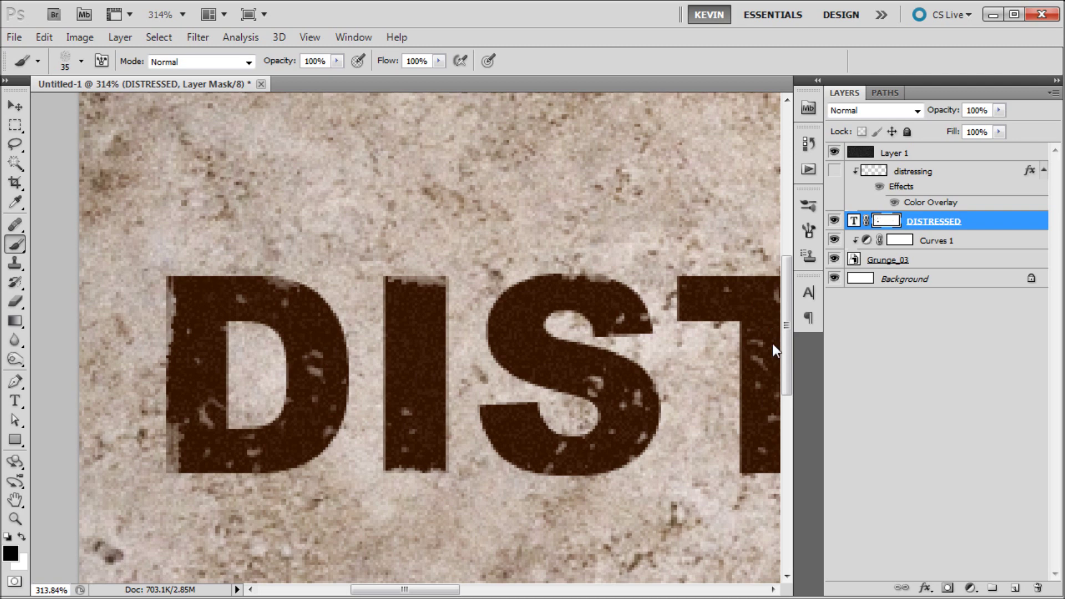
drag(567, 345, 267, 268)
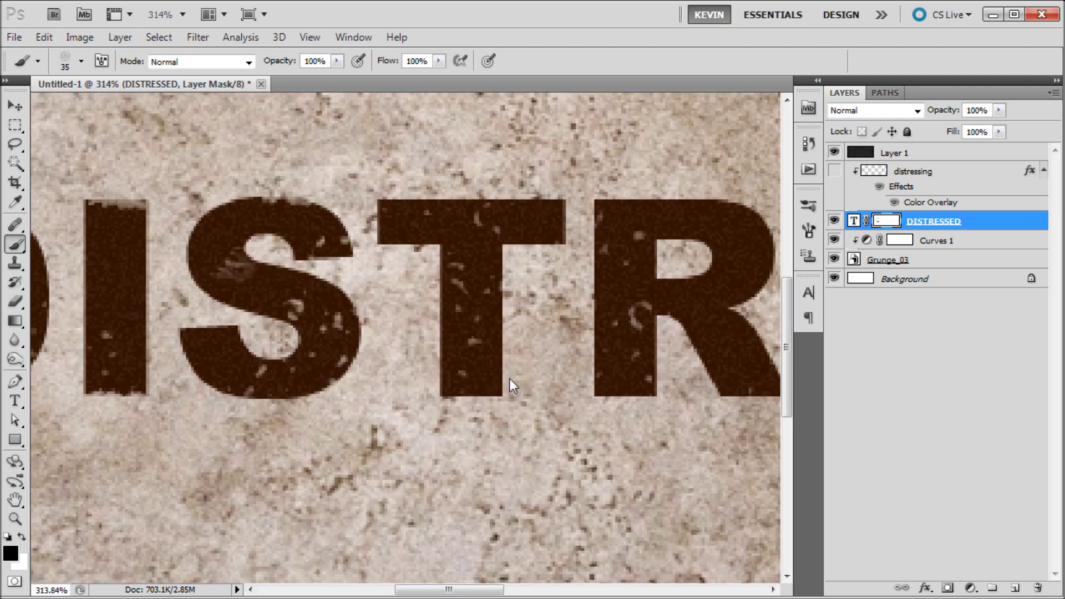
click(336, 61)
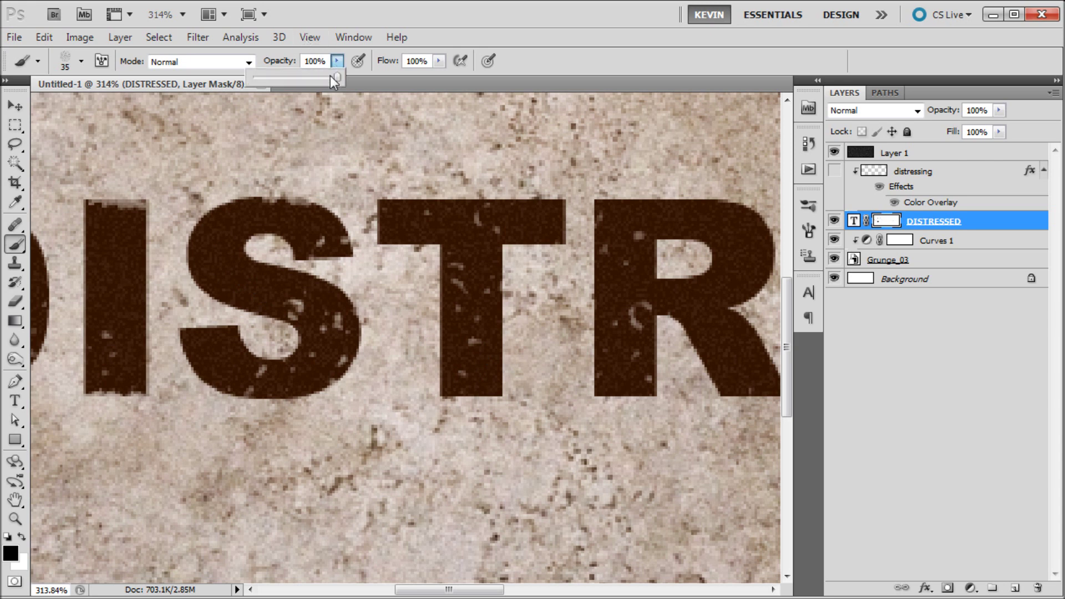
drag(262, 78, 258, 77)
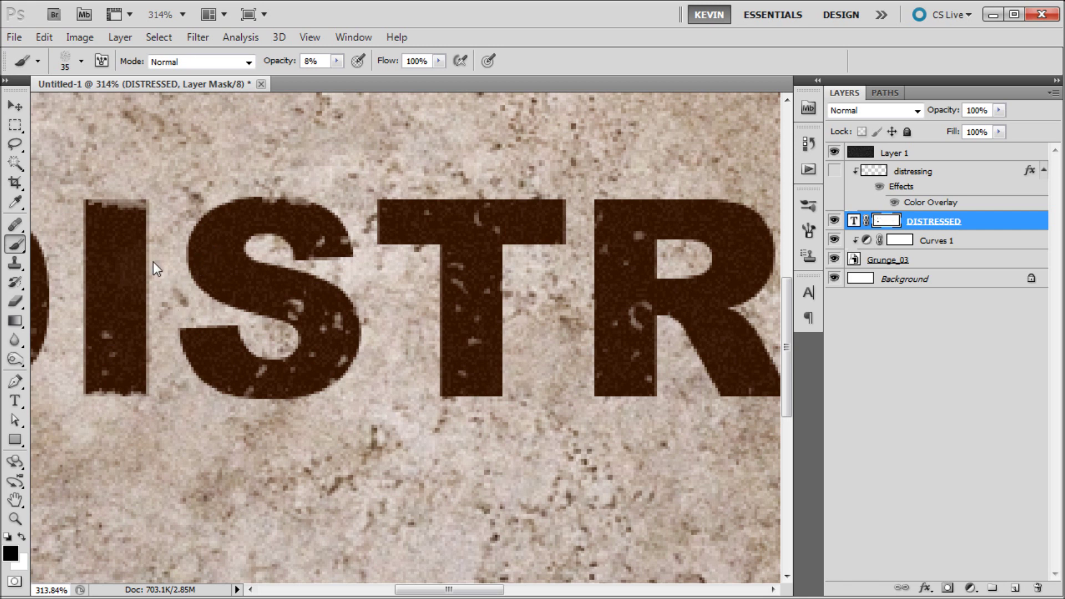
scroll(442, 333, right, 5)
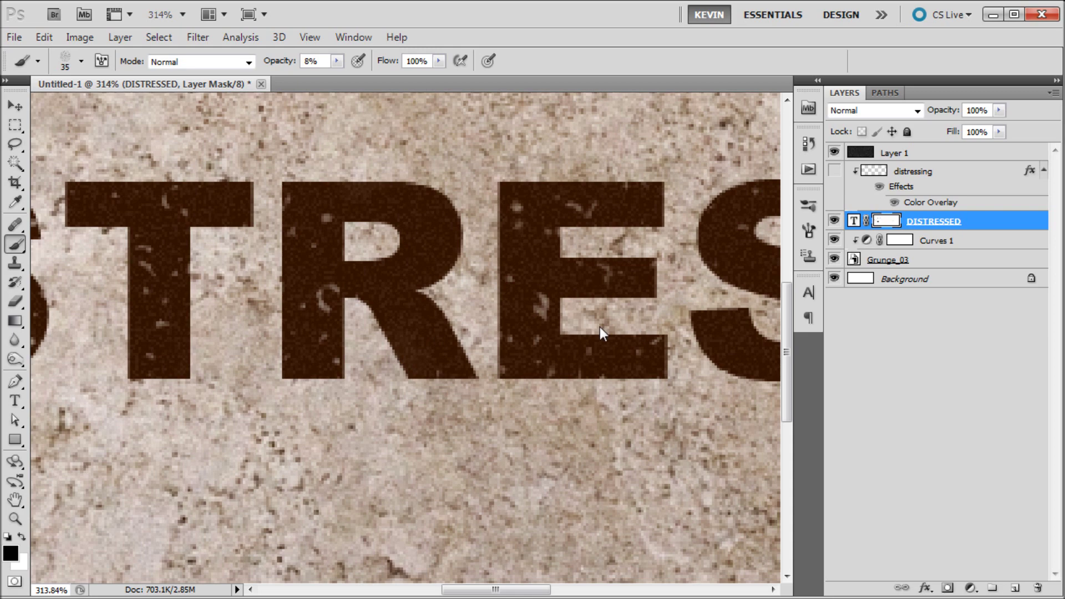
scroll(601, 327, right, 5)
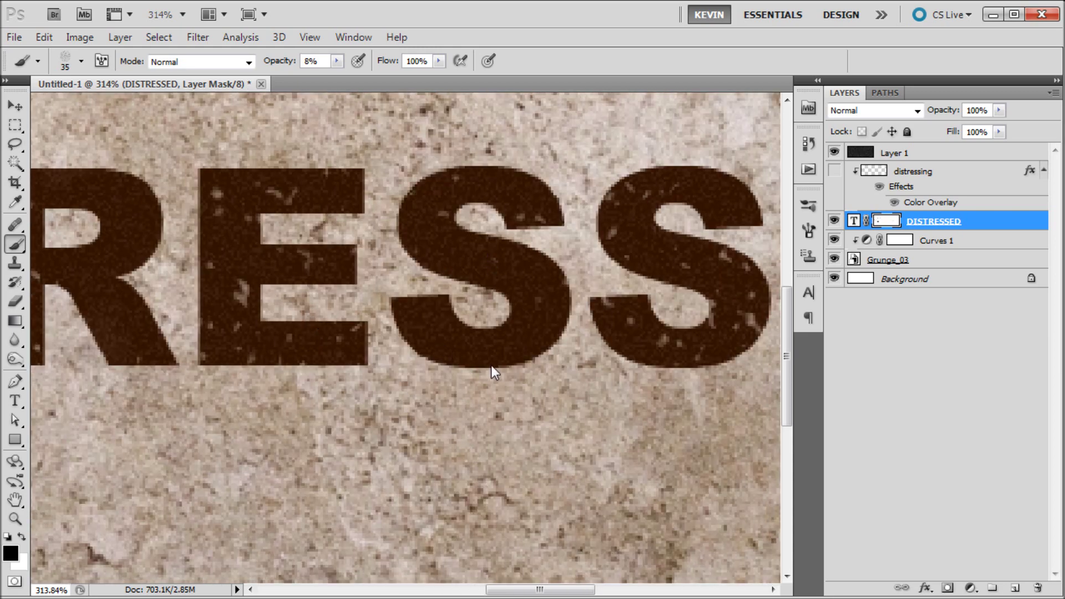
scroll(614, 267, right, 5)
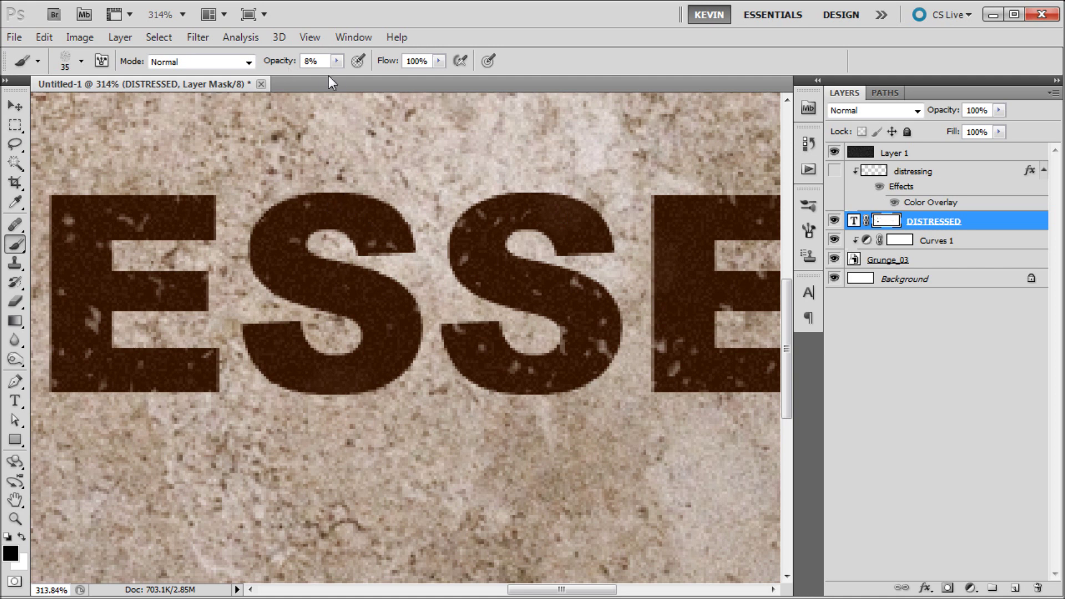
drag(336, 61, 555, 79)
drag(643, 42, 568, 198)
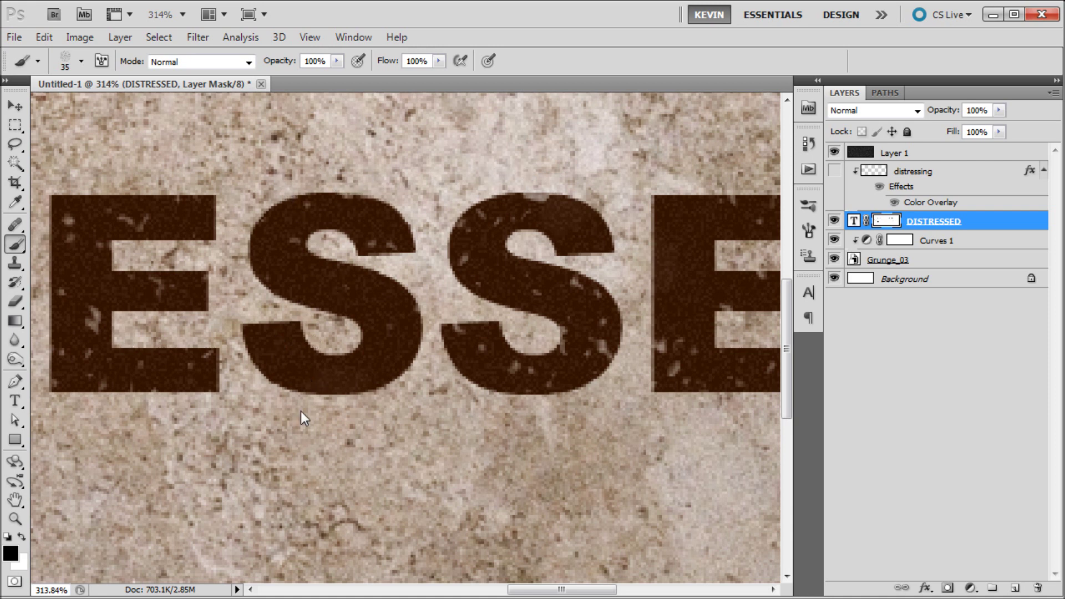
Step: Paint black along the top of the E, undoing a test stroke on the S
drag(300, 411, 435, 457)
key(ctrl+z)
key(ctrl+z)
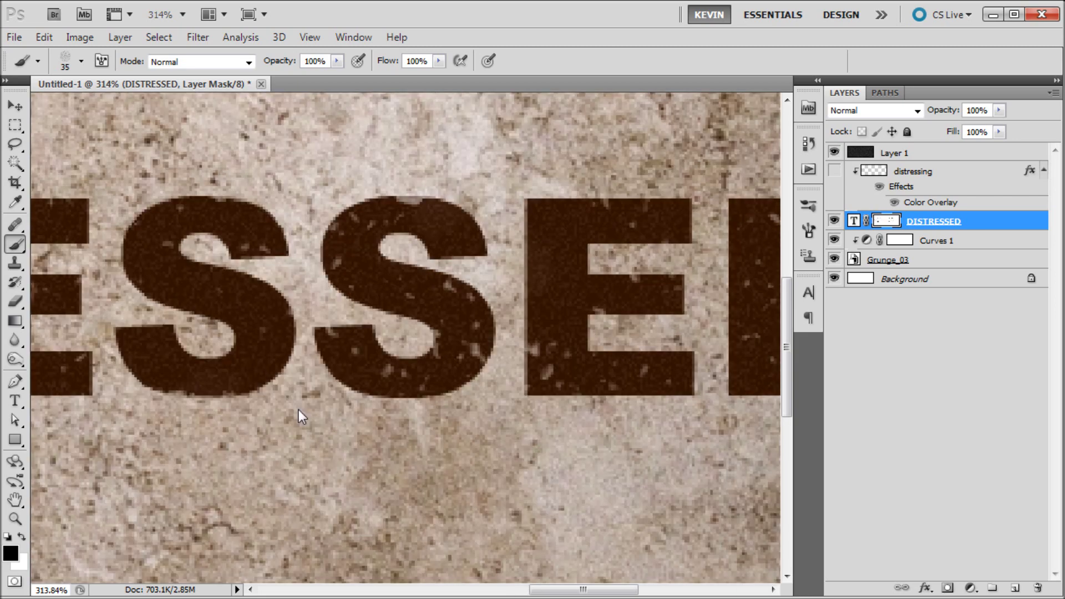
drag(459, 410, 600, 414)
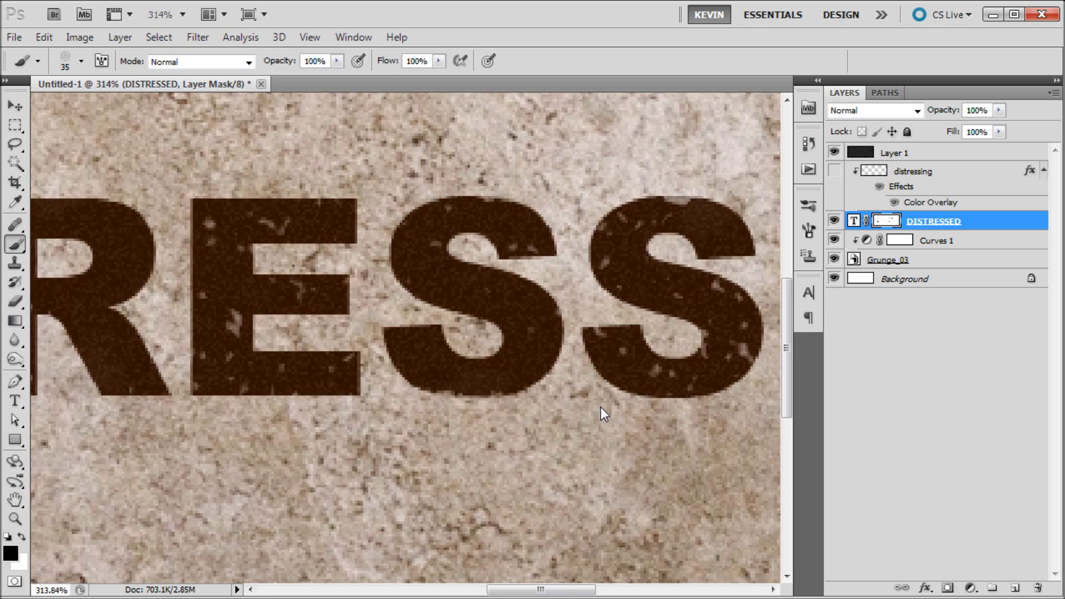
drag(295, 204, 225, 203)
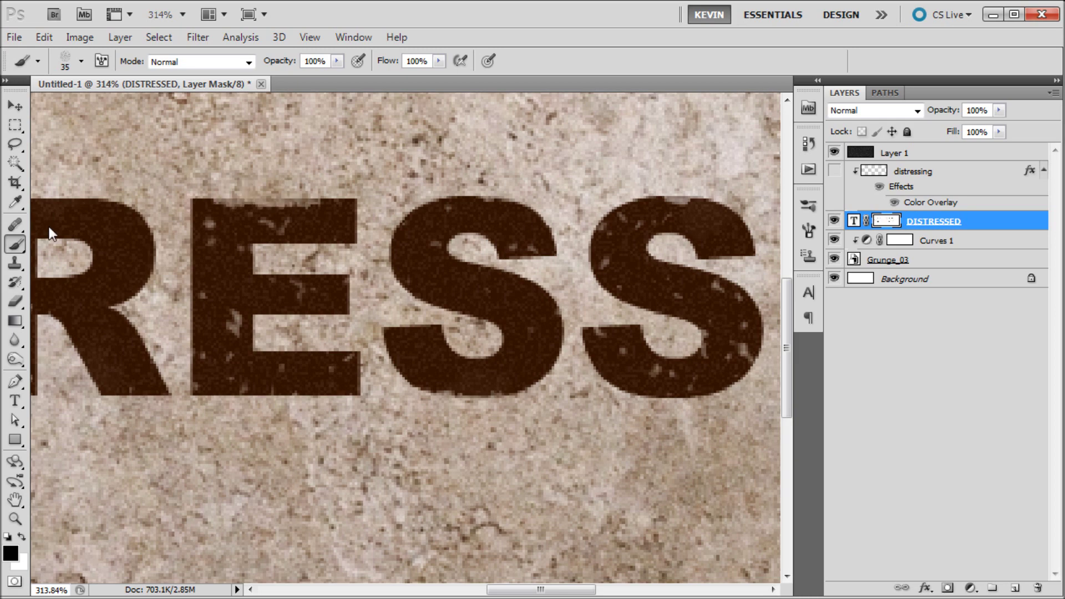
drag(517, 320, 202, 305)
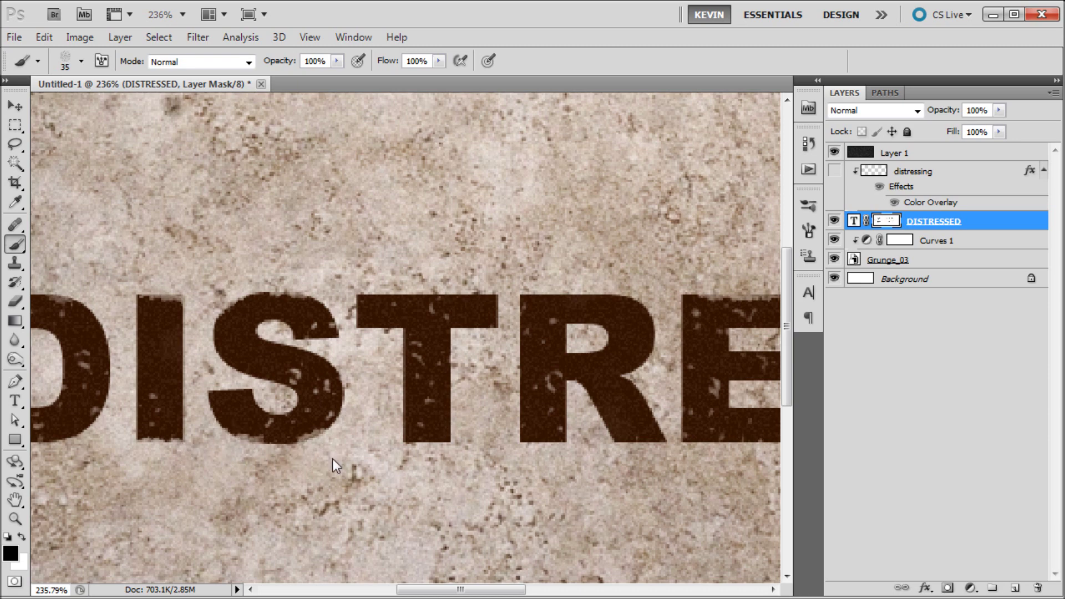
Step: Zoom out over the word, enlarge the brush to 45, and undo a trial stroke along the D, I and S bottoms
drag(218, 368, 291, 355)
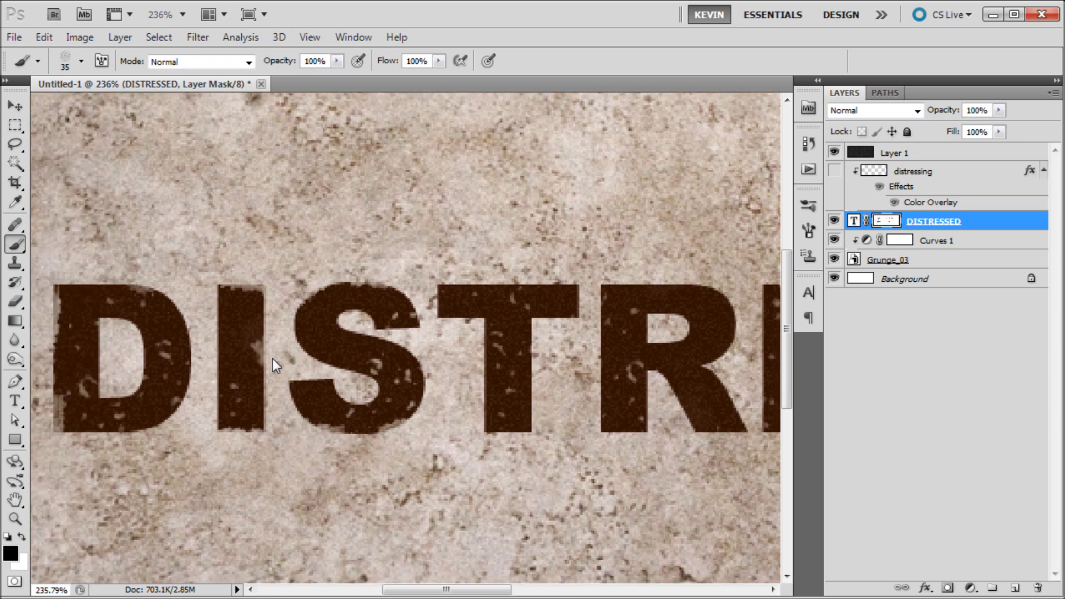
scroll(436, 378, down, 2)
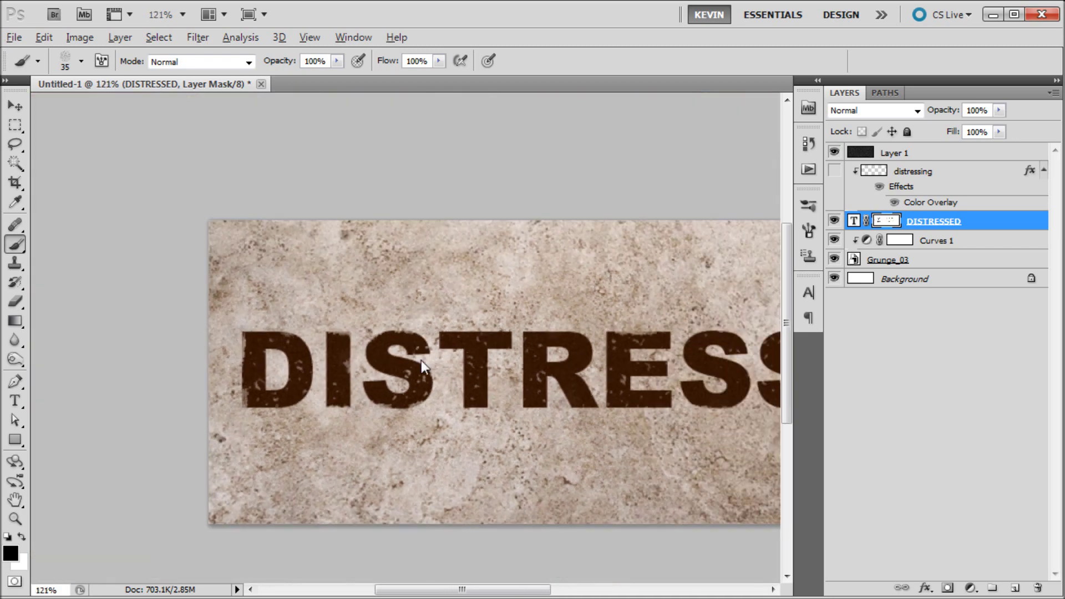
drag(507, 399, 347, 341)
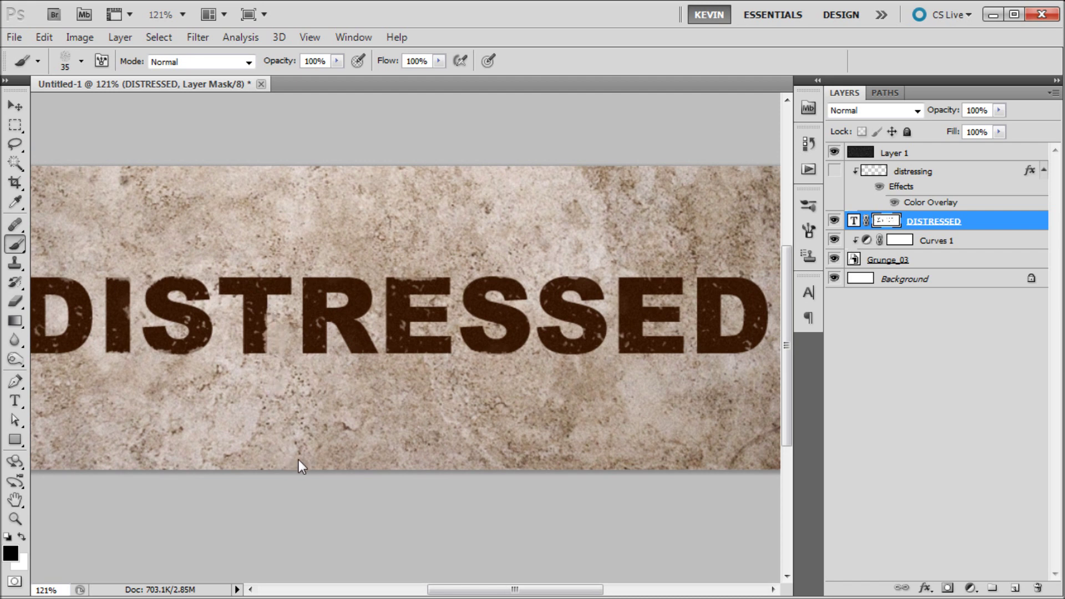
drag(298, 459, 188, 274)
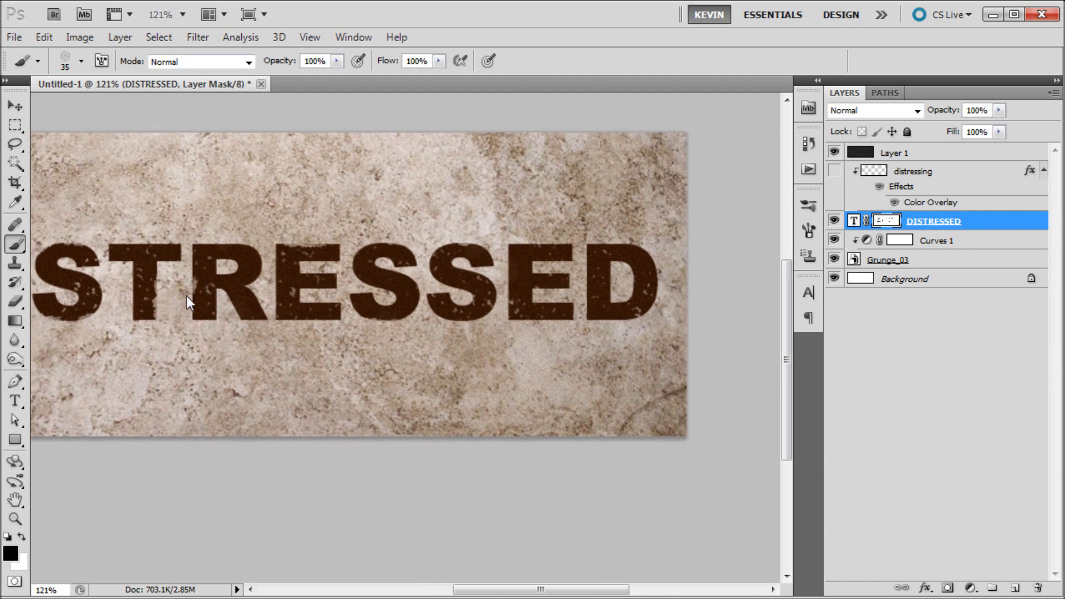
drag(188, 381, 352, 315)
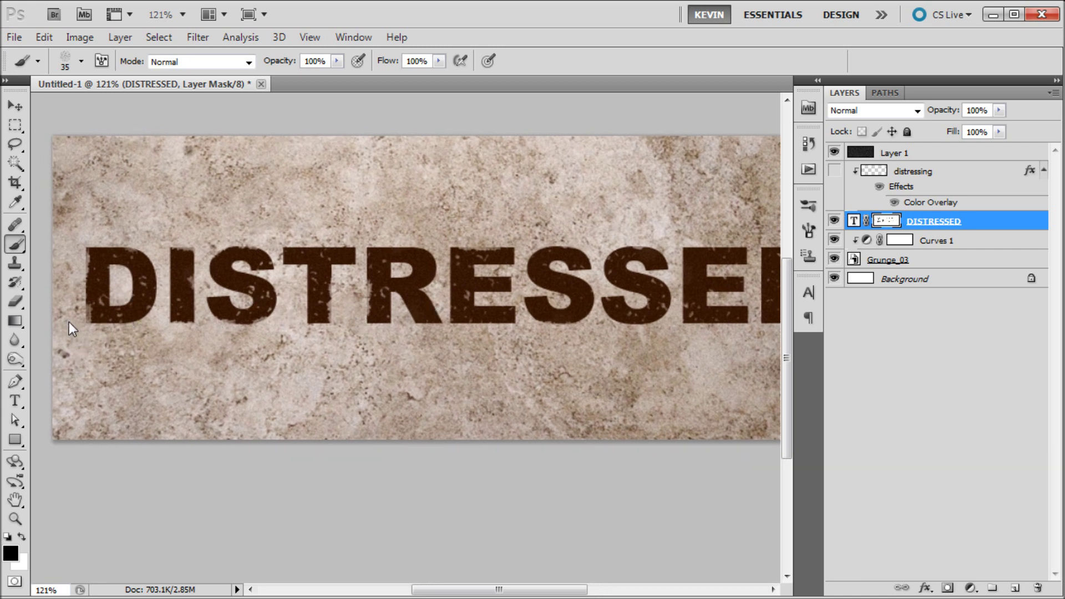
key(bracketright)
drag(81, 325, 195, 325)
key(ctrl+z)
scroll(501, 320, down, 1)
Step: Paint black along the letter bottoms from the D to the second E, redoing the stroke once
scroll(500, 320, down, 1)
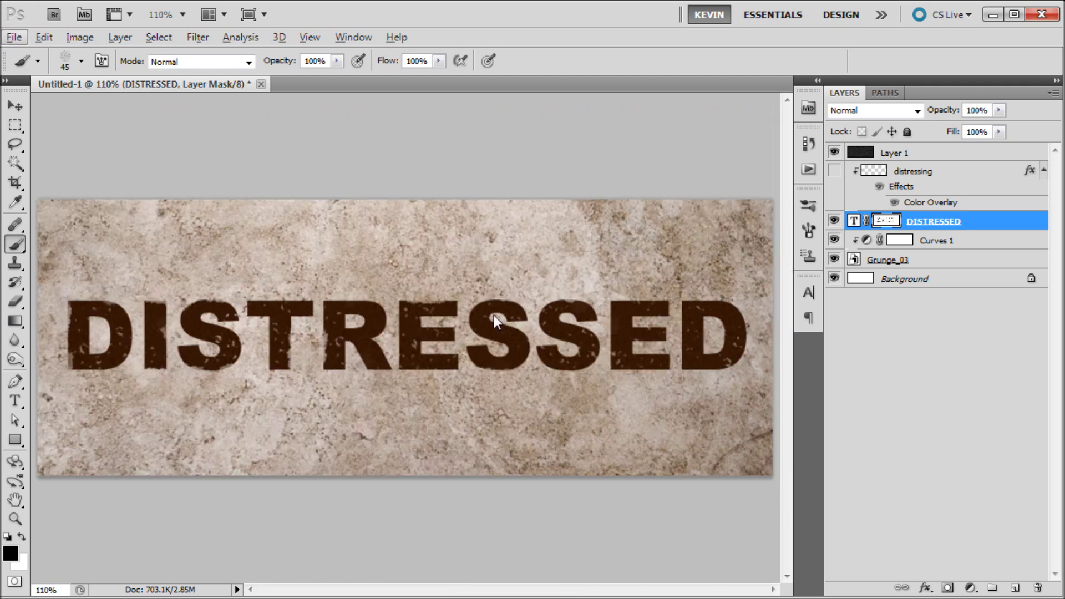
drag(65, 374, 390, 381)
drag(517, 376, 731, 378)
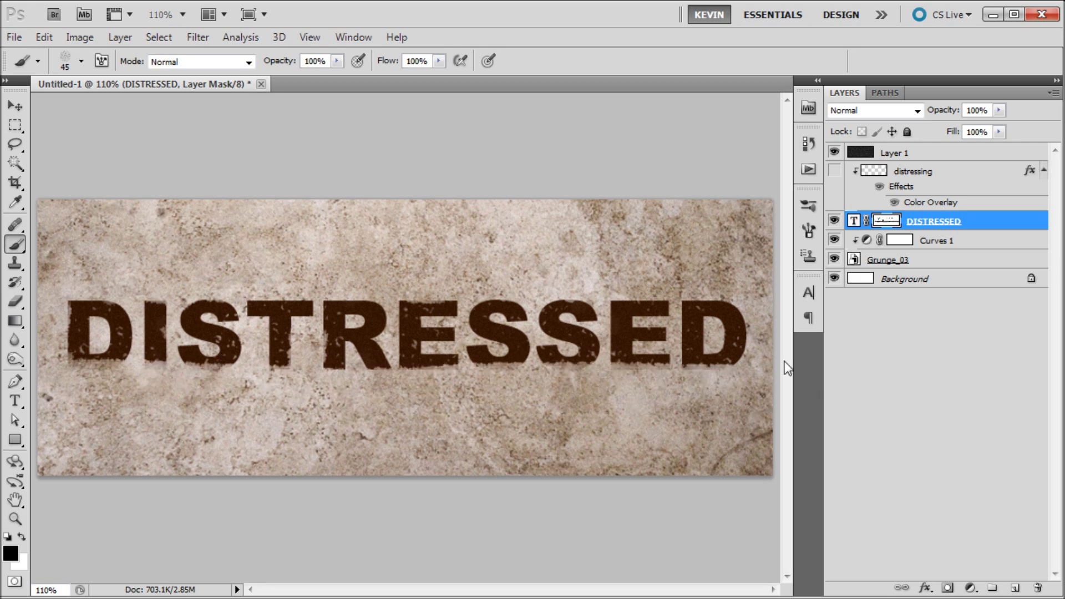
key(ctrl+alt+z)
key(ctrl+alt+z)
drag(109, 372, 699, 380)
scroll(335, 355, down, 1)
scroll(334, 354, up, 5)
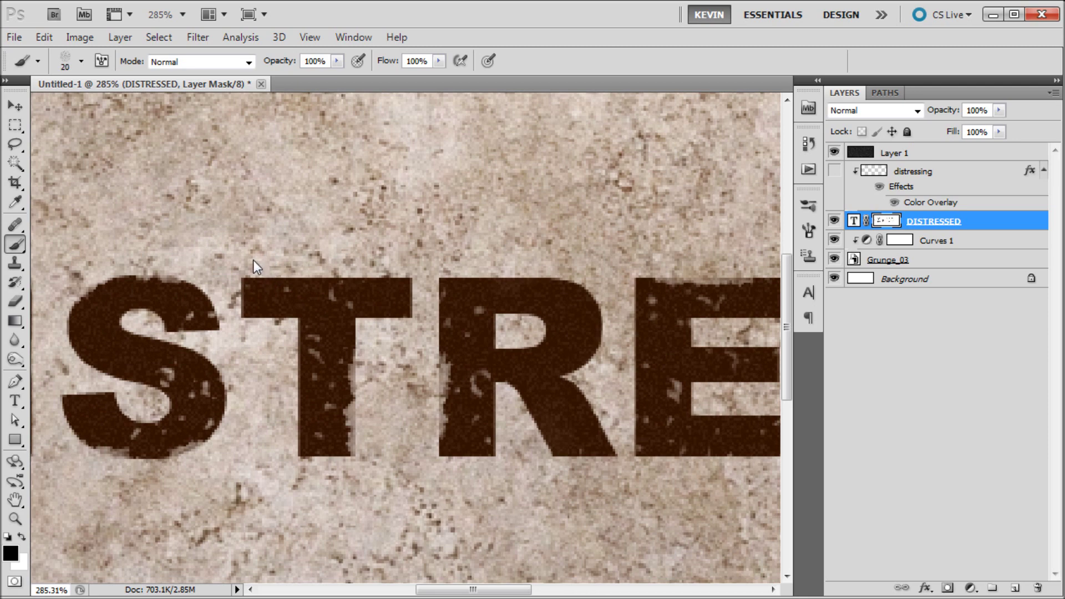
scroll(426, 199, down, 5)
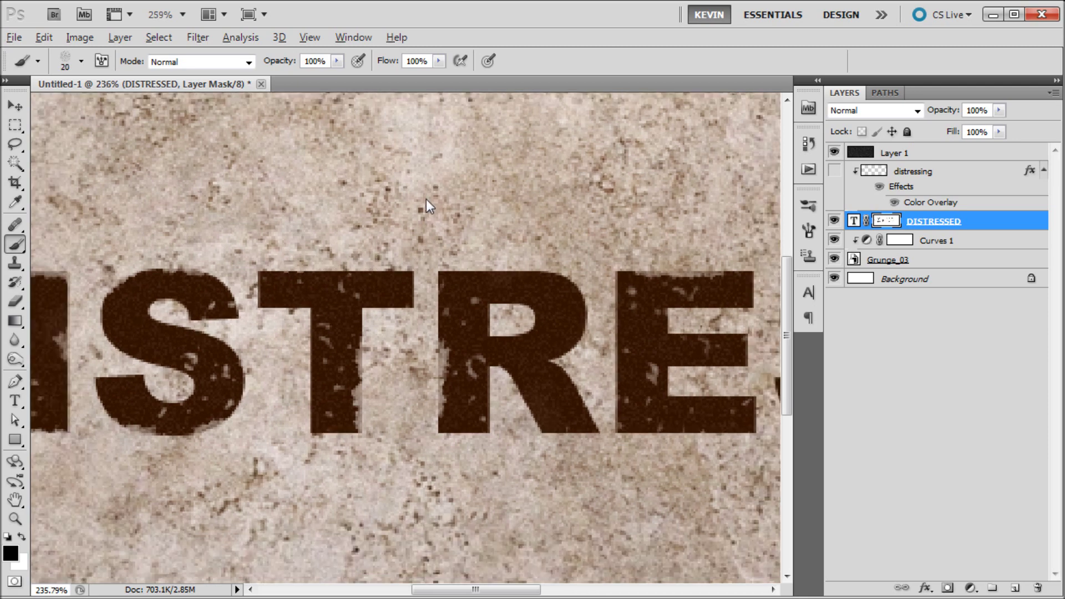
scroll(393, 208, up, 1)
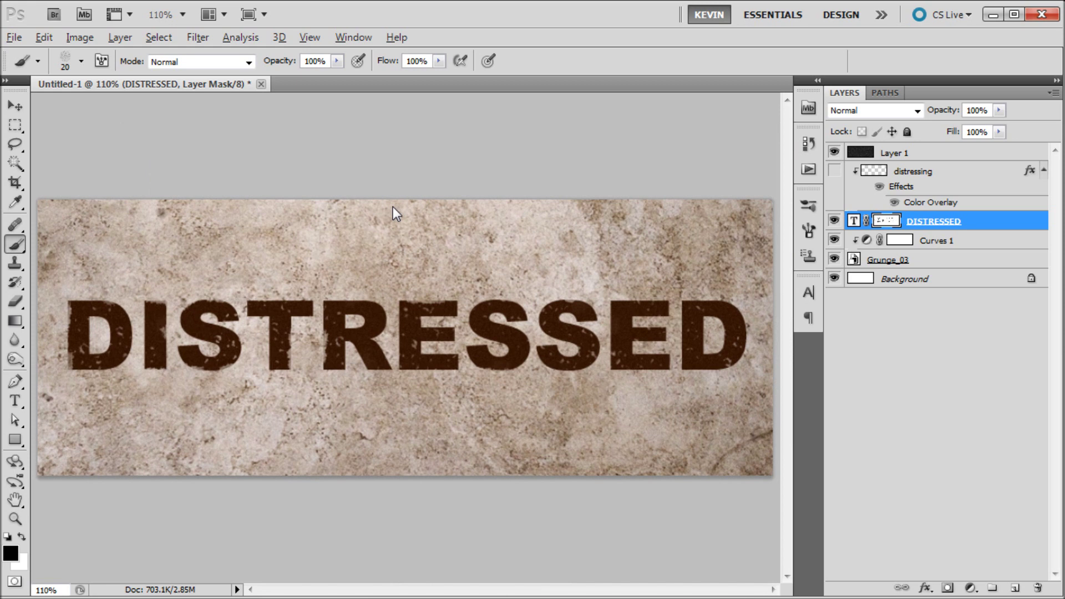
key(alt)
click(82, 61)
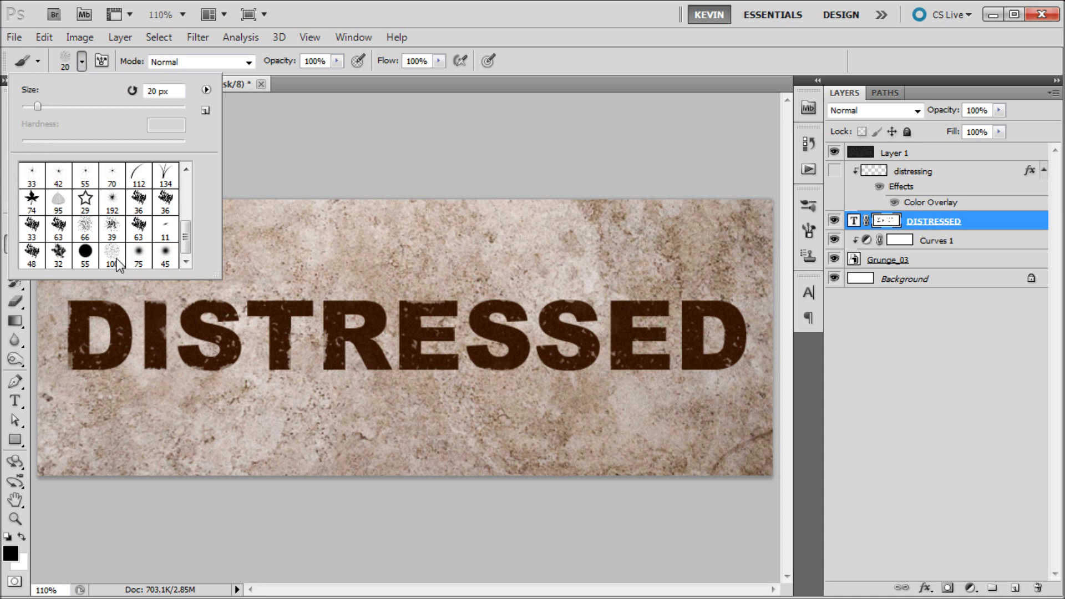
mouse_move(188, 232)
mouse_down()
mouse_move(188, 172)
mouse_move(188, 235)
mouse_up()
click(577, 15)
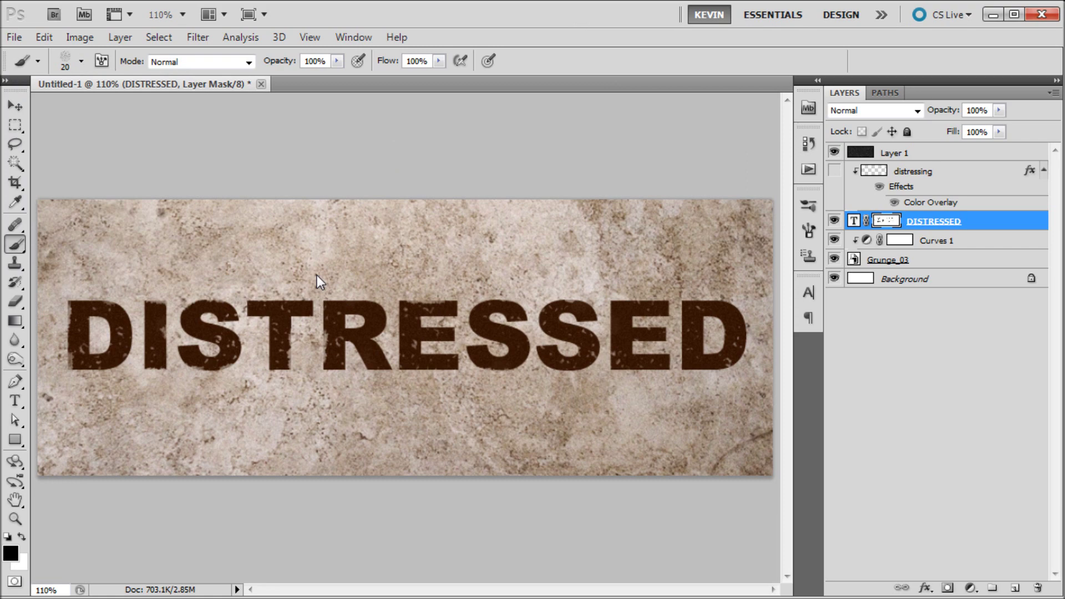
scroll(315, 275, up, 1)
scroll(298, 292, down, 2)
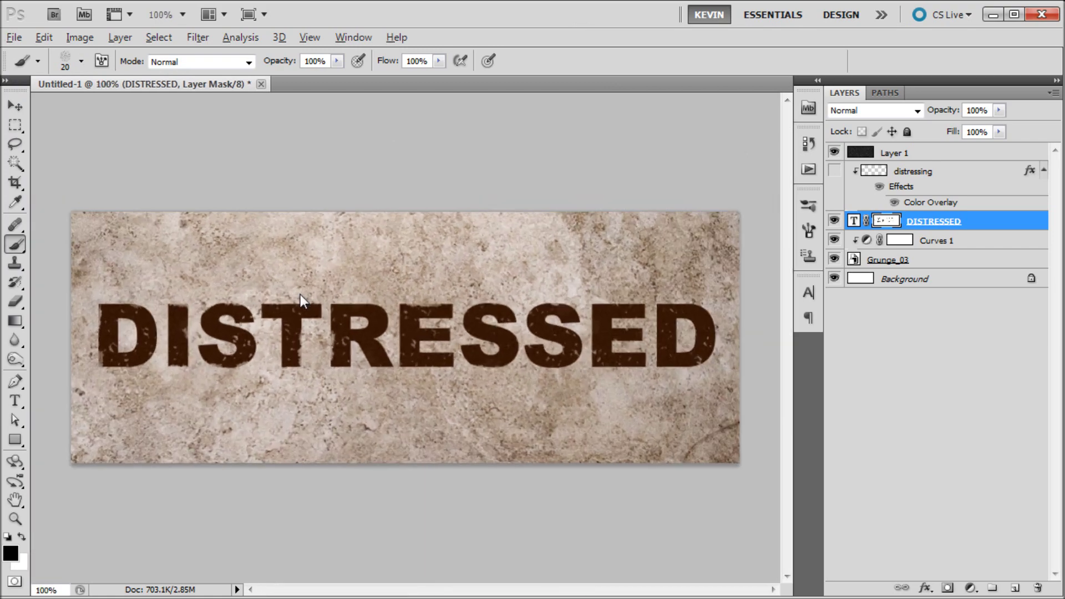
scroll(301, 294, up, 1)
key(alt)
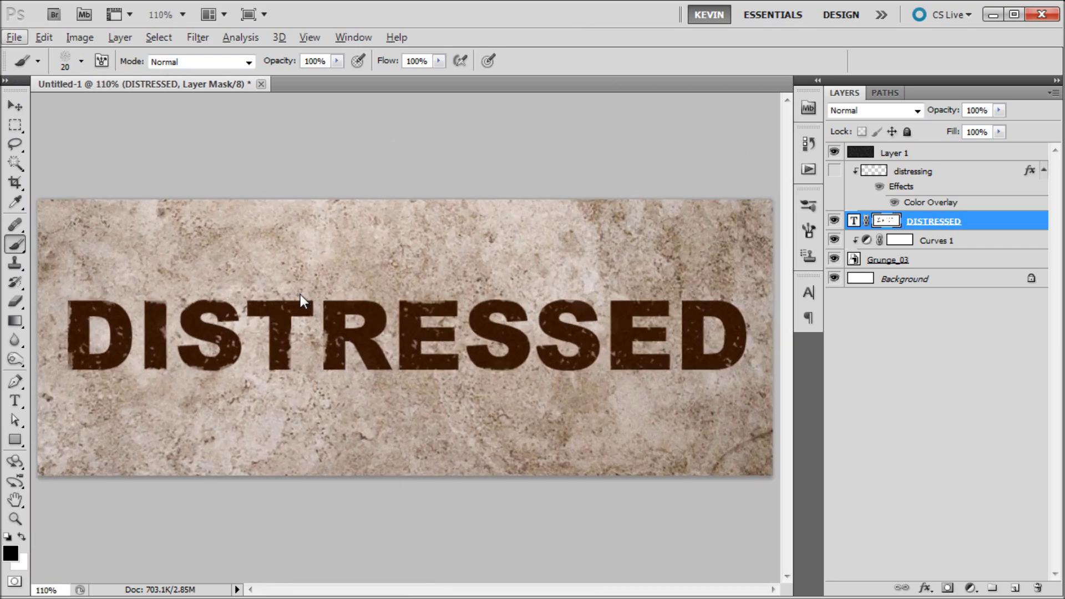